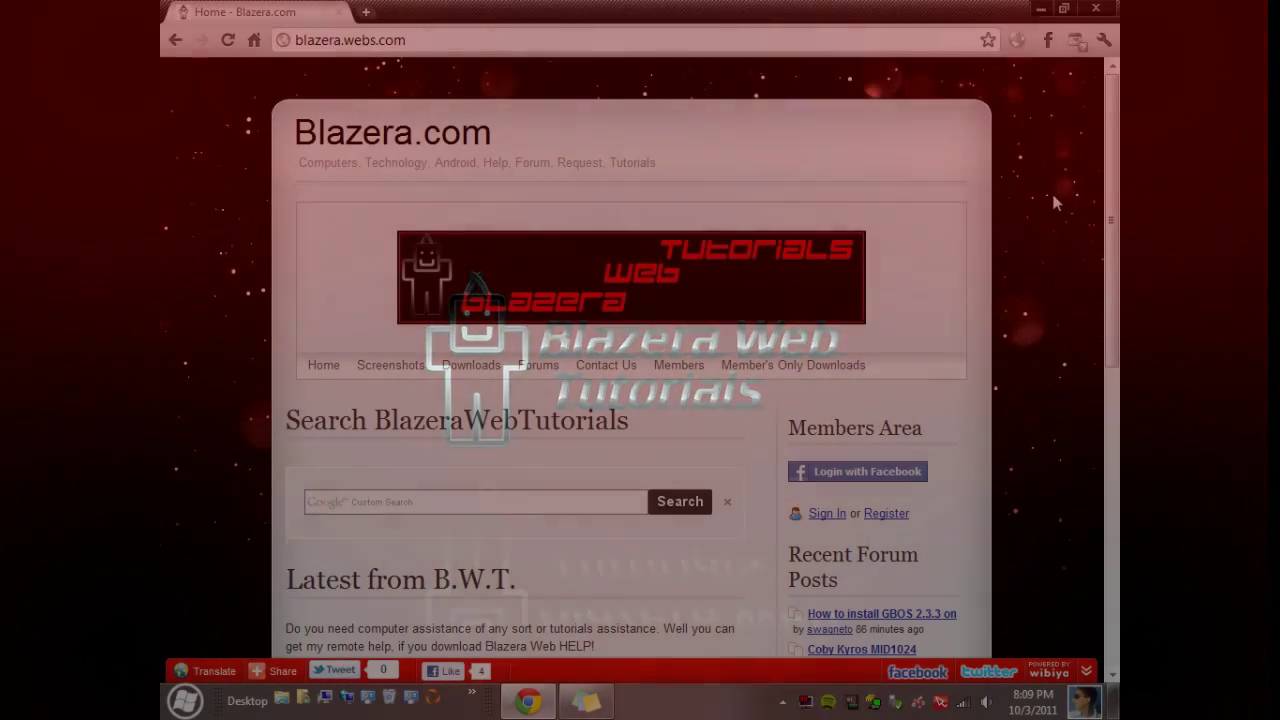
- Switch to the Rainmeter website in Chrome, glance at the customized desktop, and look over the site's Download section
key(super)
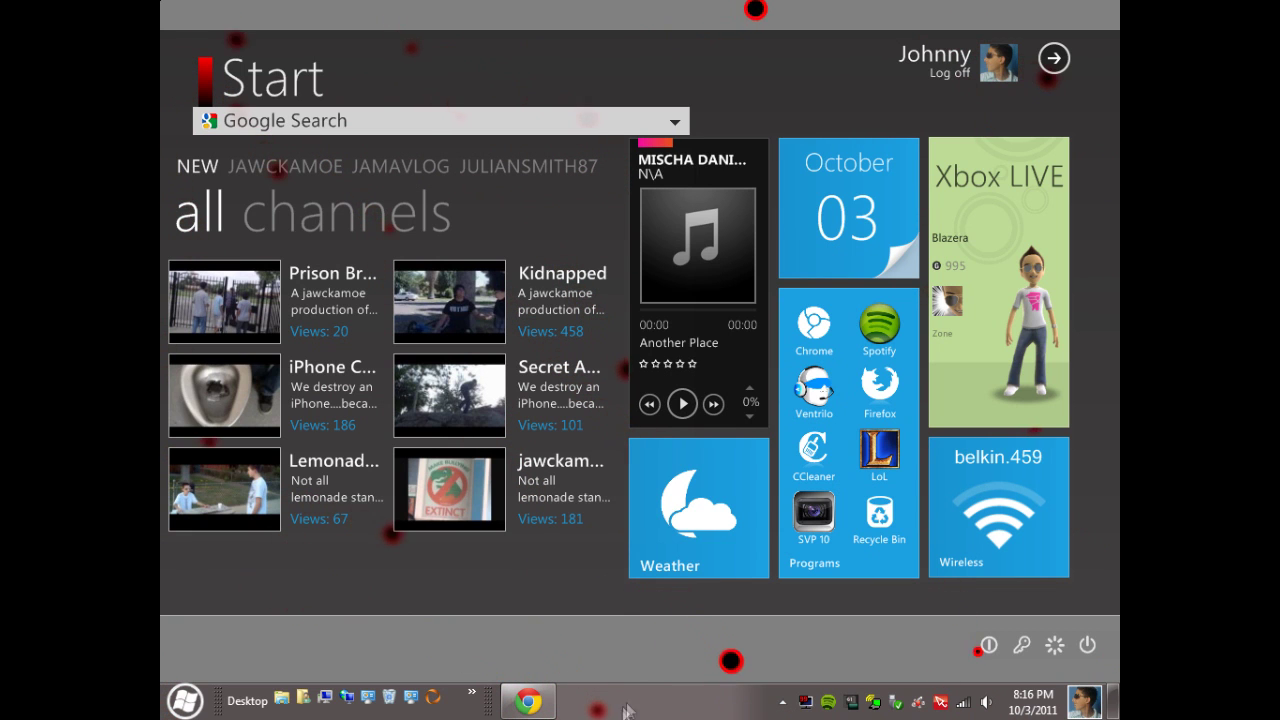
click(529, 701)
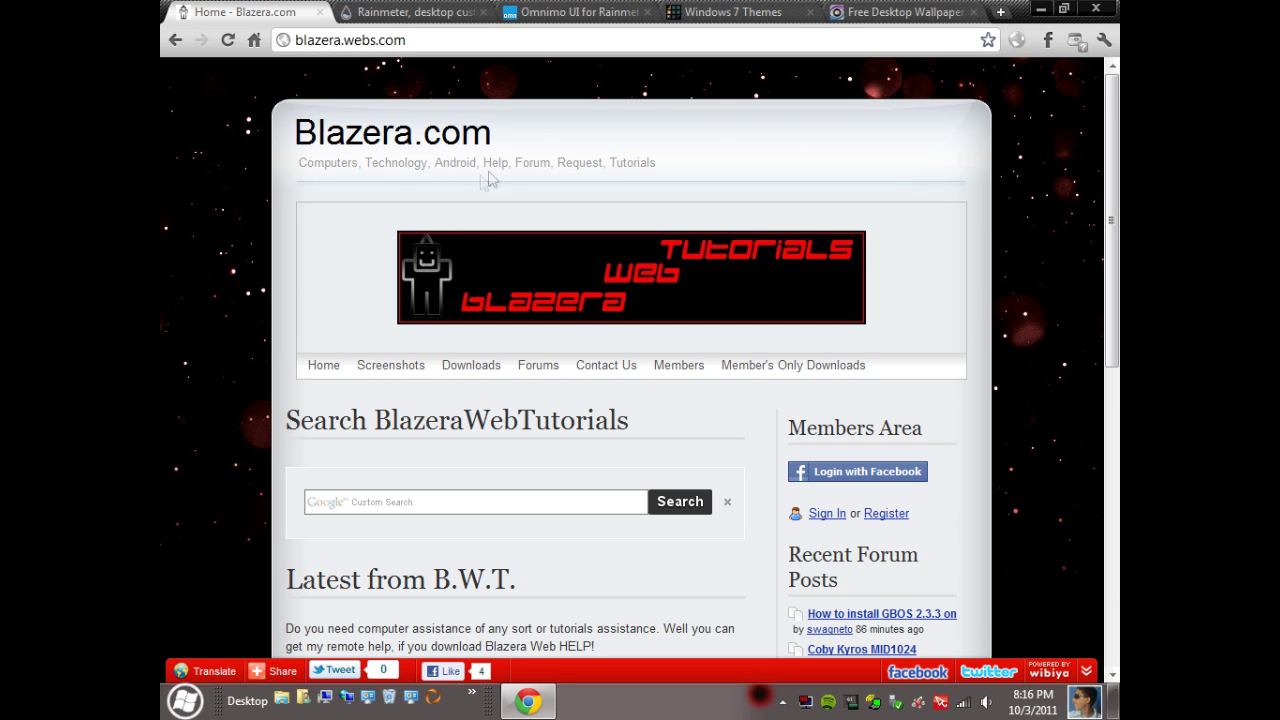
click(414, 10)
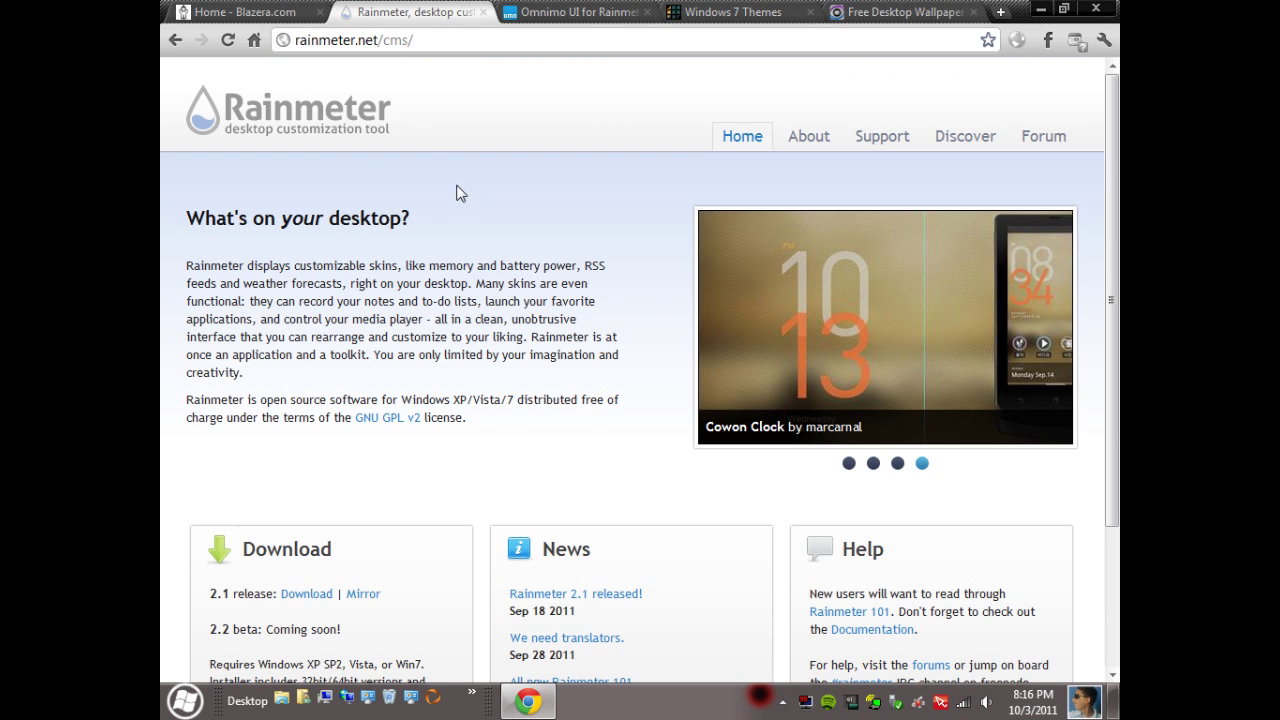
click(1041, 9)
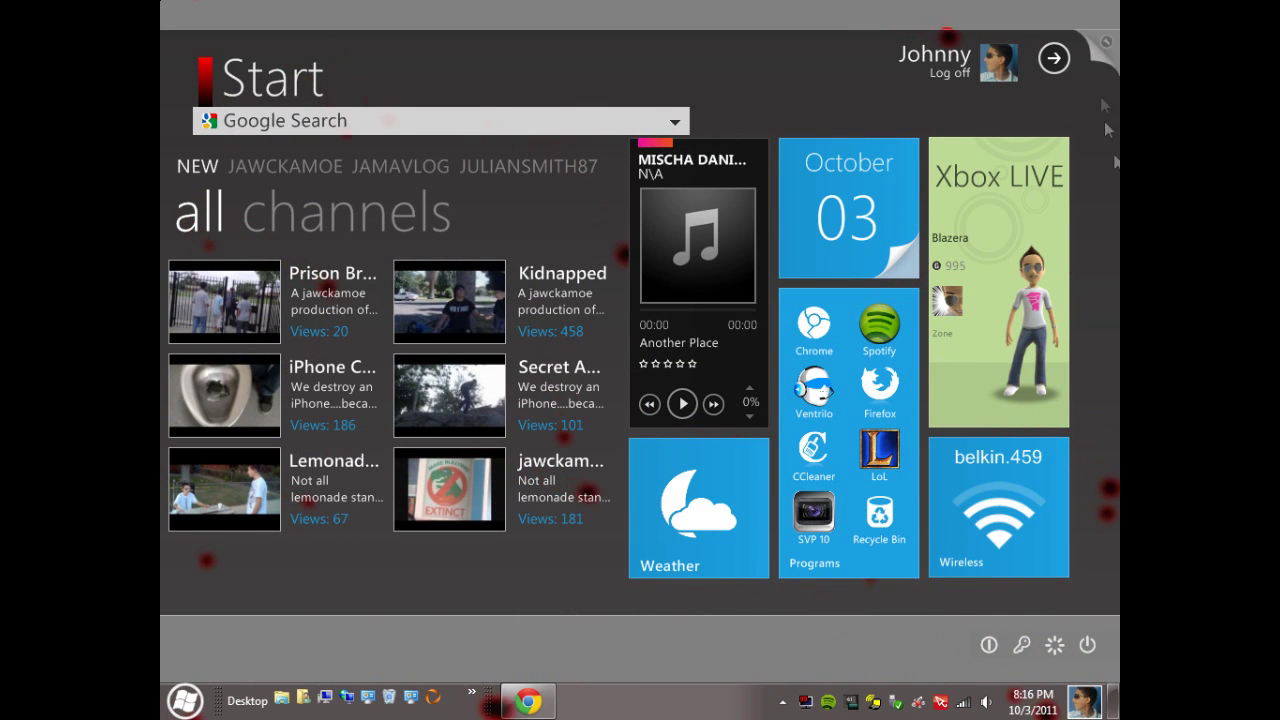
click(535, 712)
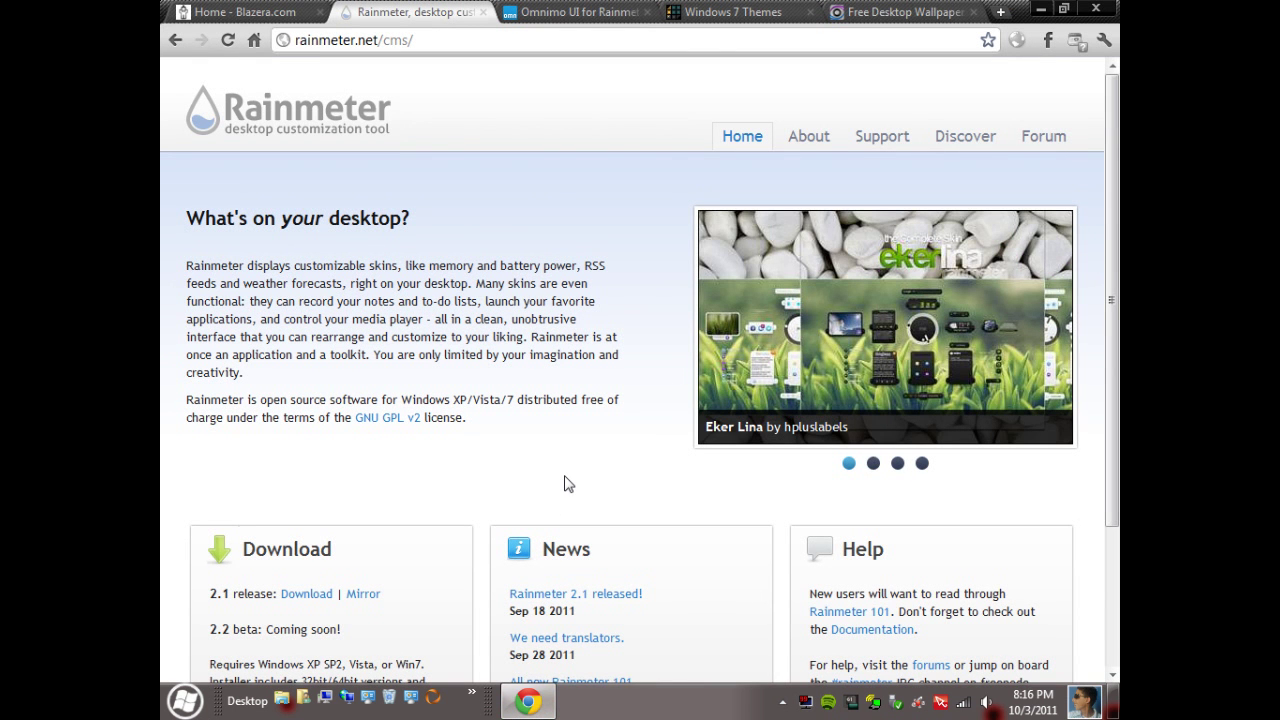
scroll(645, 364, down, 2)
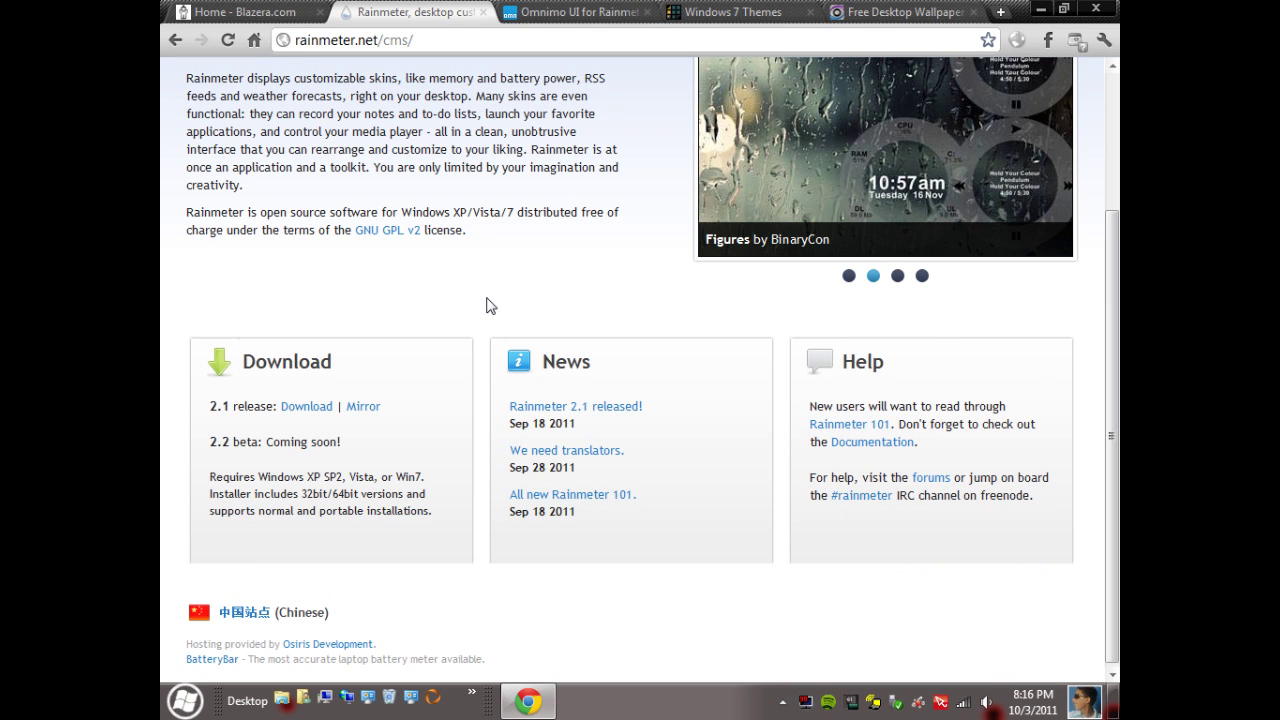
scroll(489, 305, up, 2)
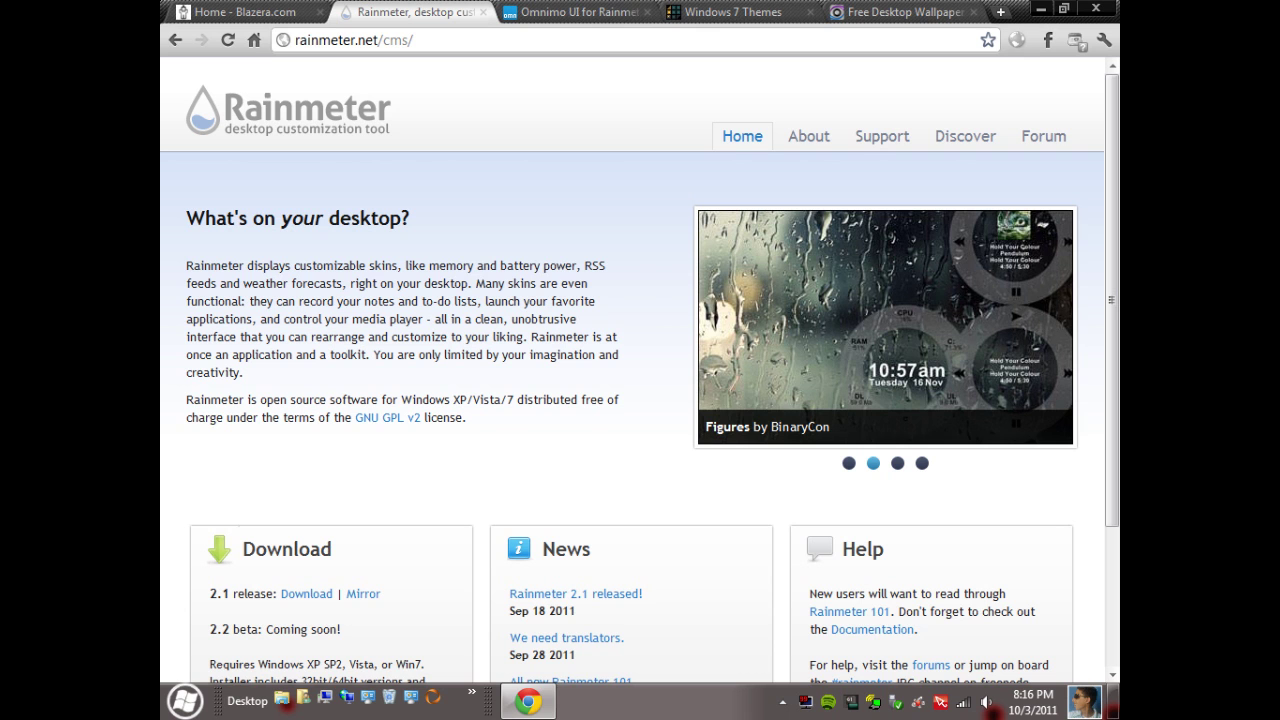
- Open the Download page of the Omnimo UI site and check back on the Rainmeter home page
click(562, 12)
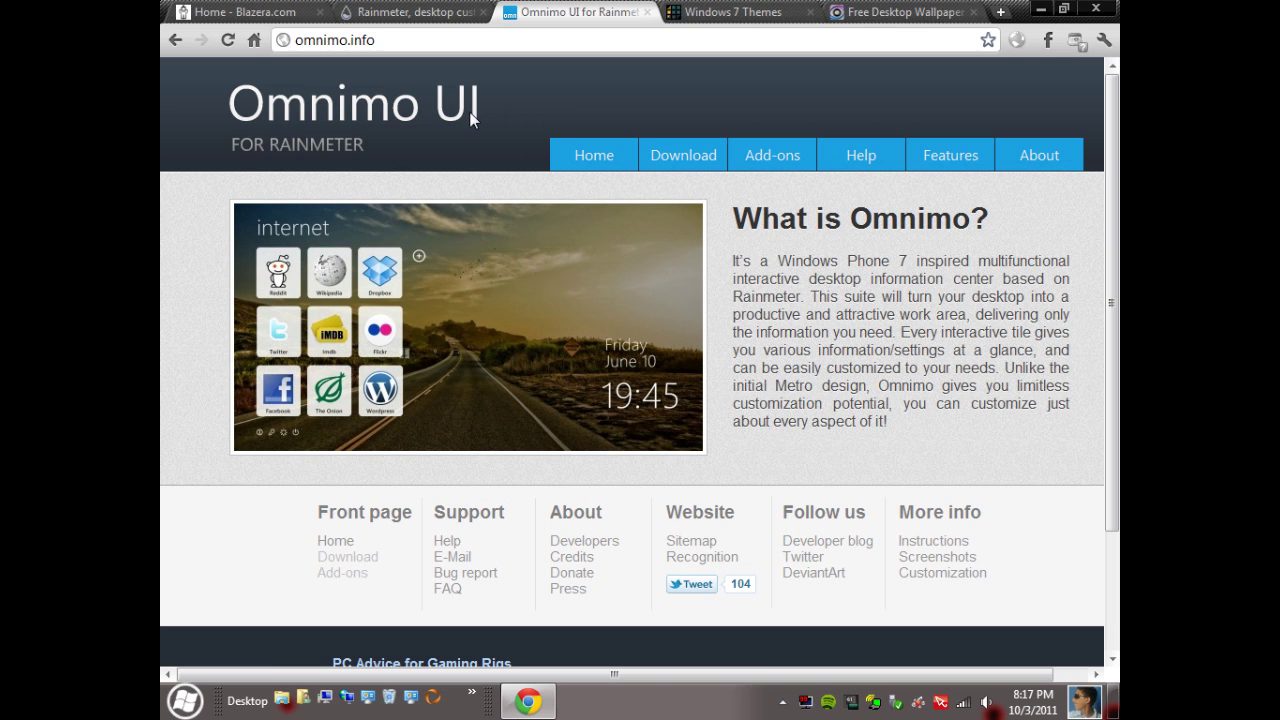
click(697, 159)
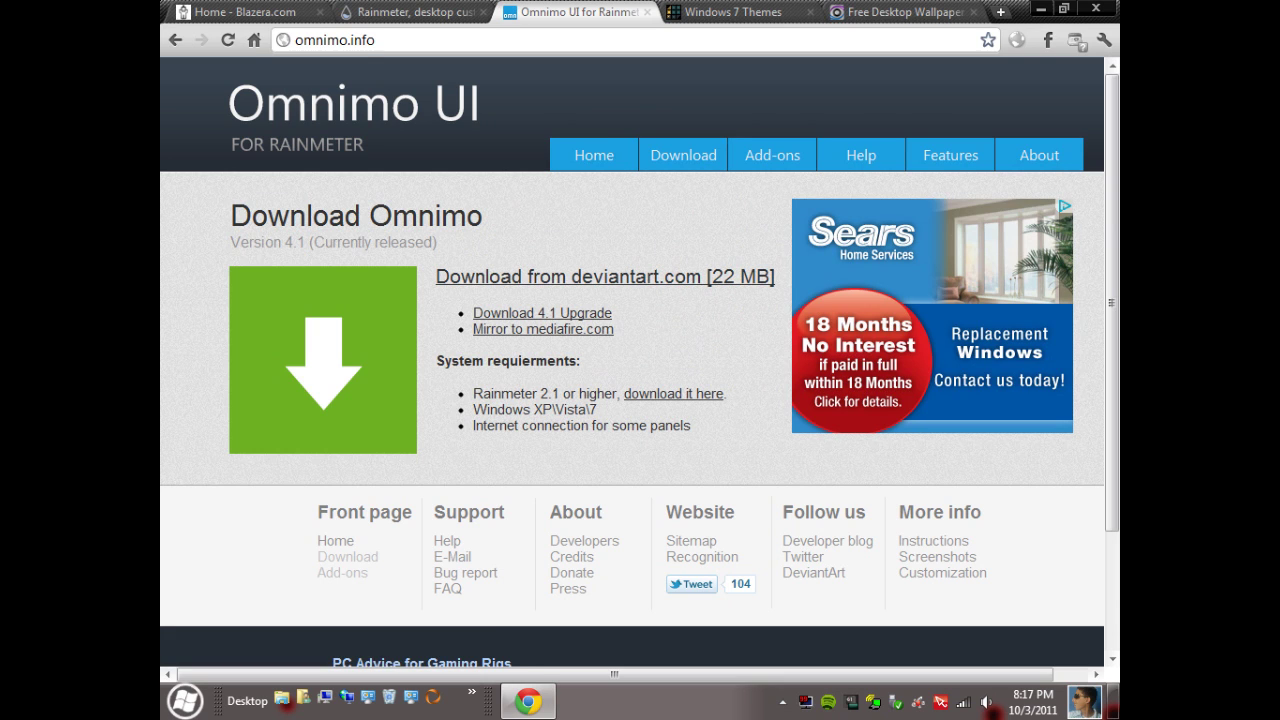
click(483, 10)
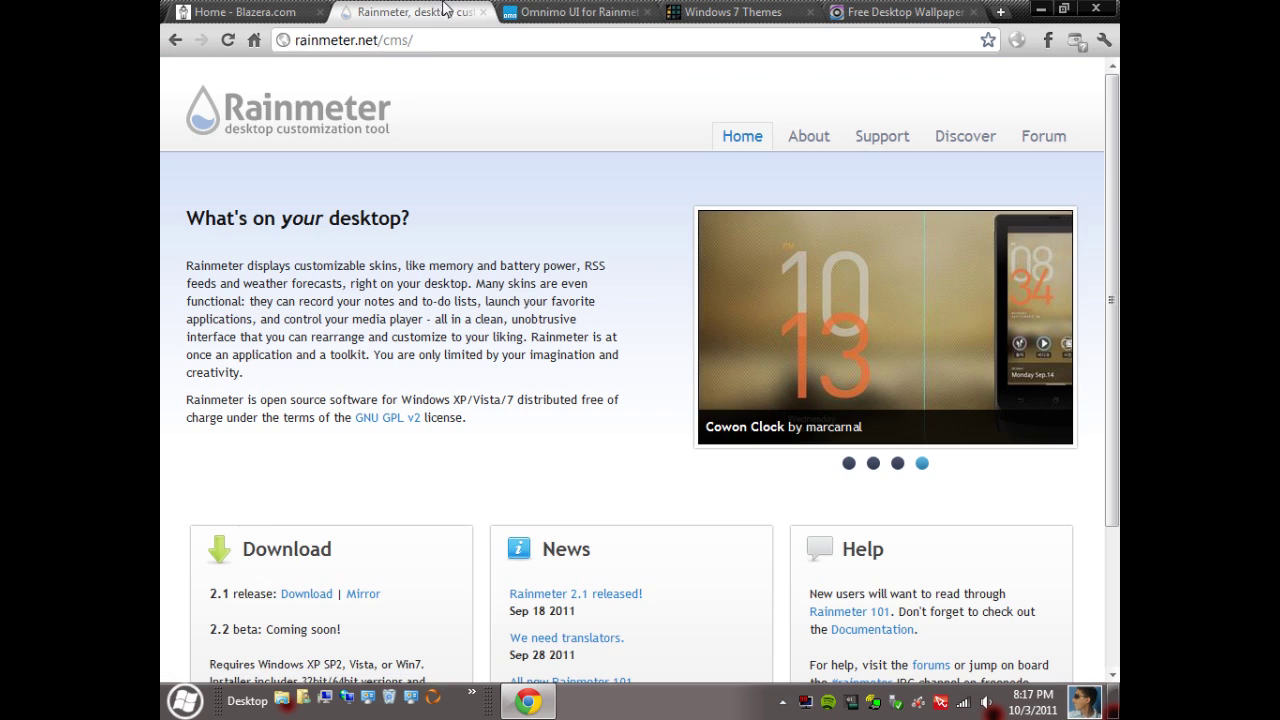
click(600, 12)
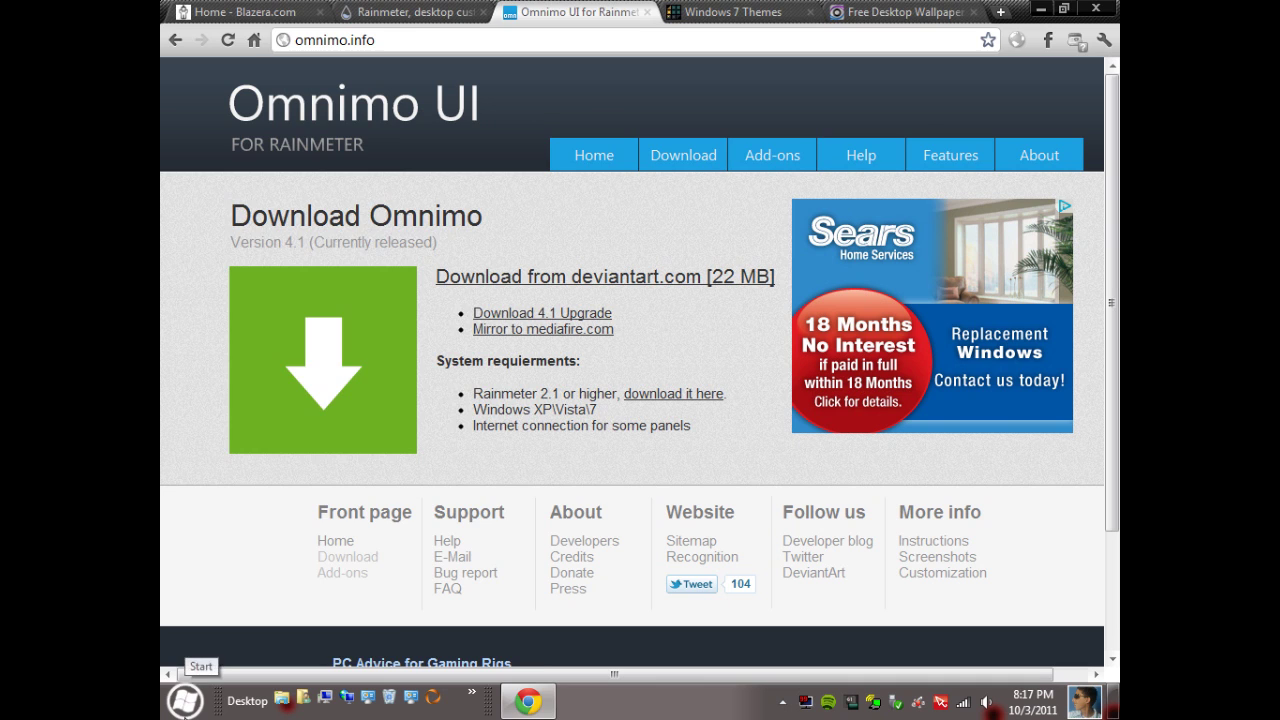
- Look at the personal user folder from the Start menu, close it, and try the account picture on the taskbar
click(186, 702)
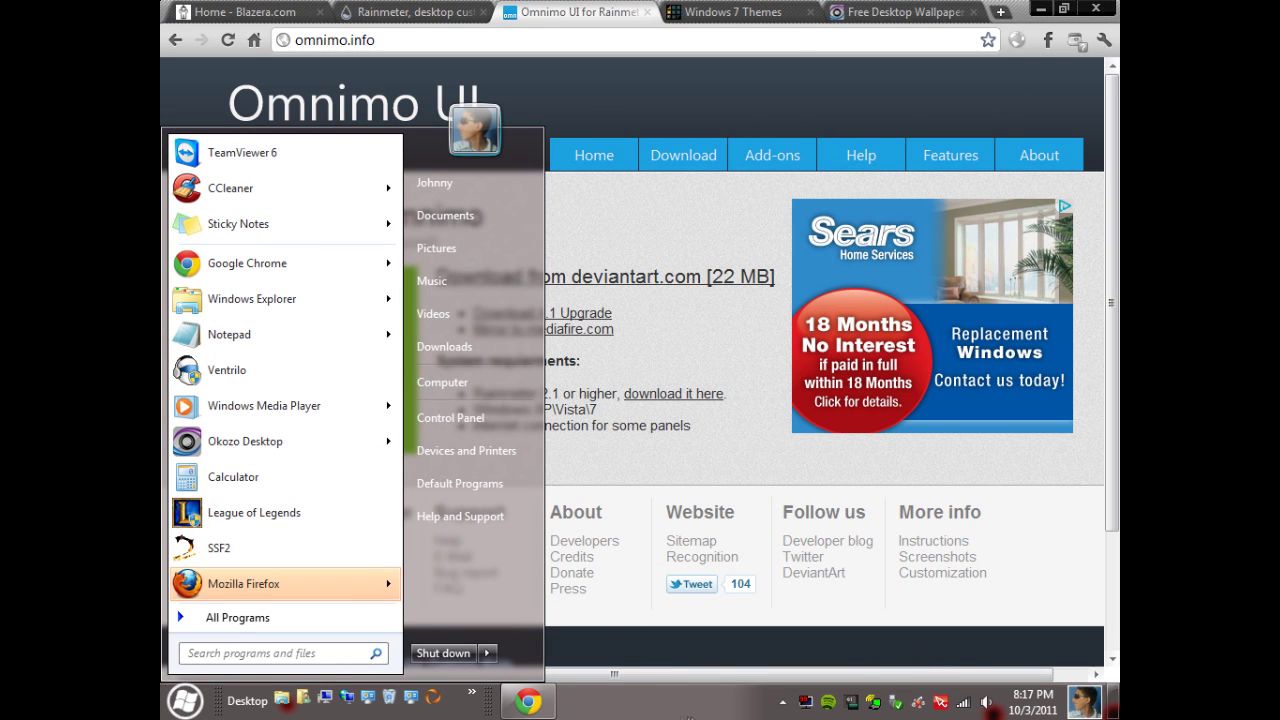
click(455, 186)
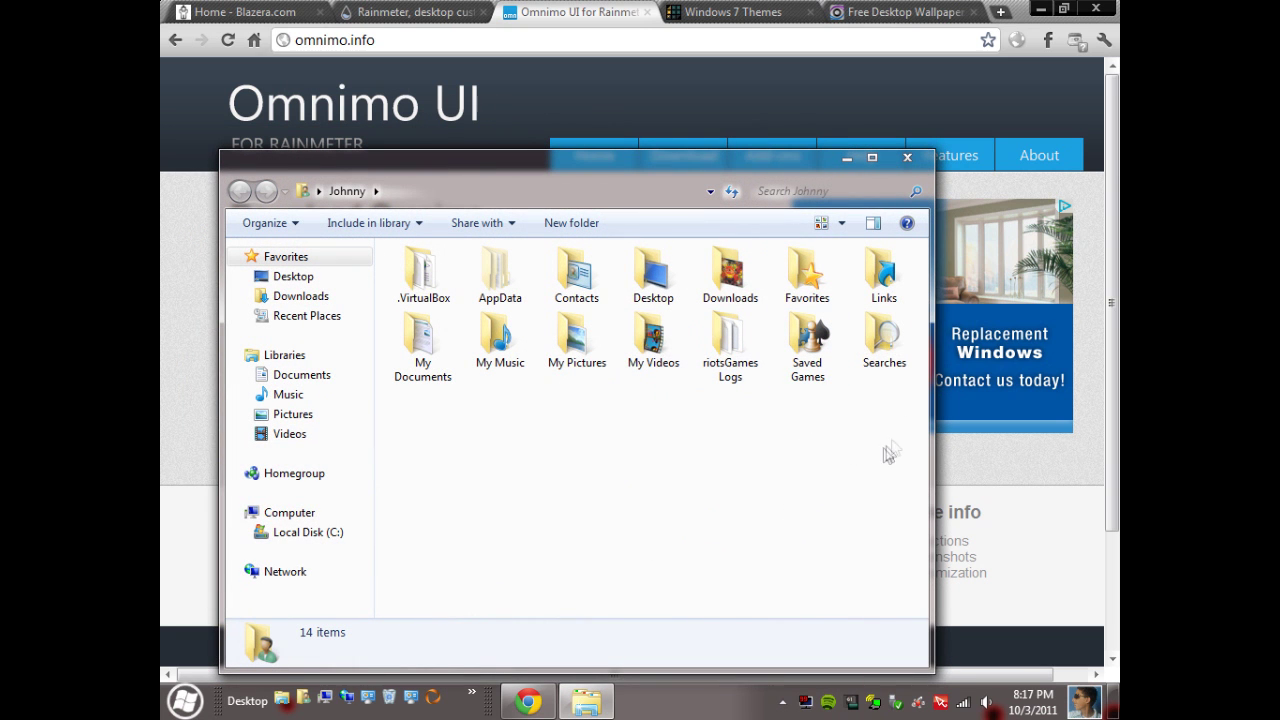
click(907, 158)
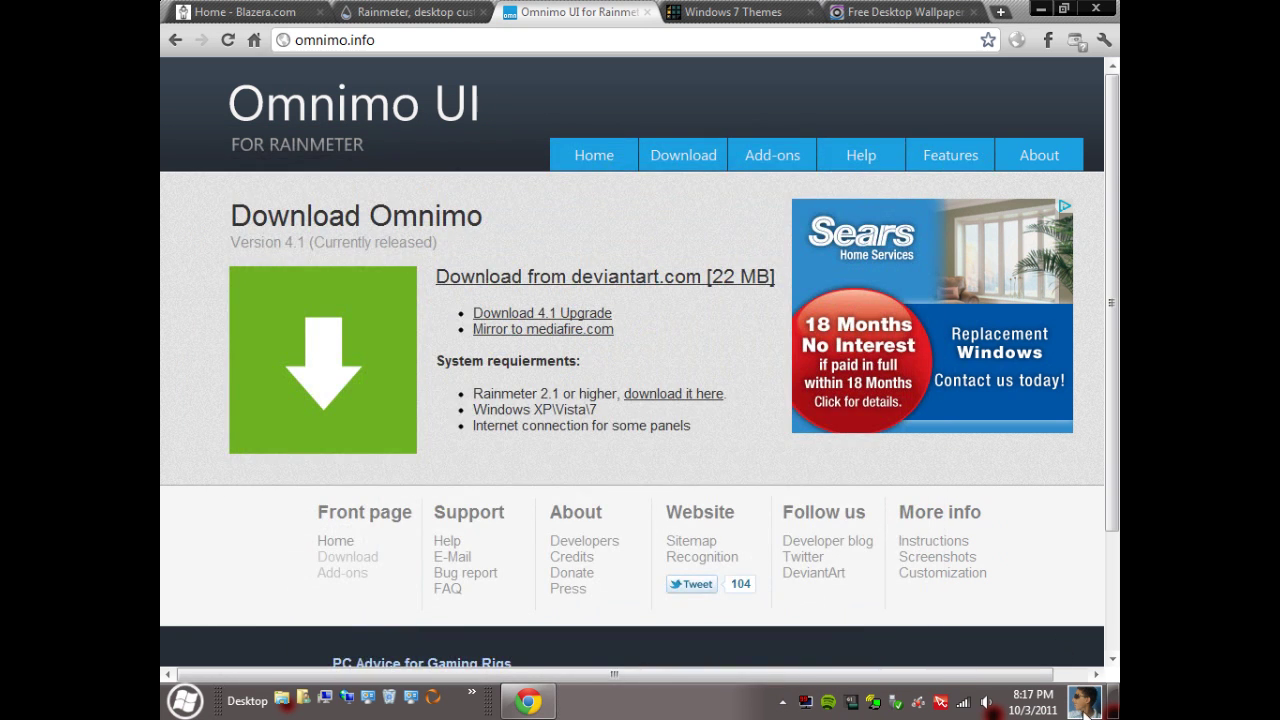
click(1085, 708)
click(1085, 706)
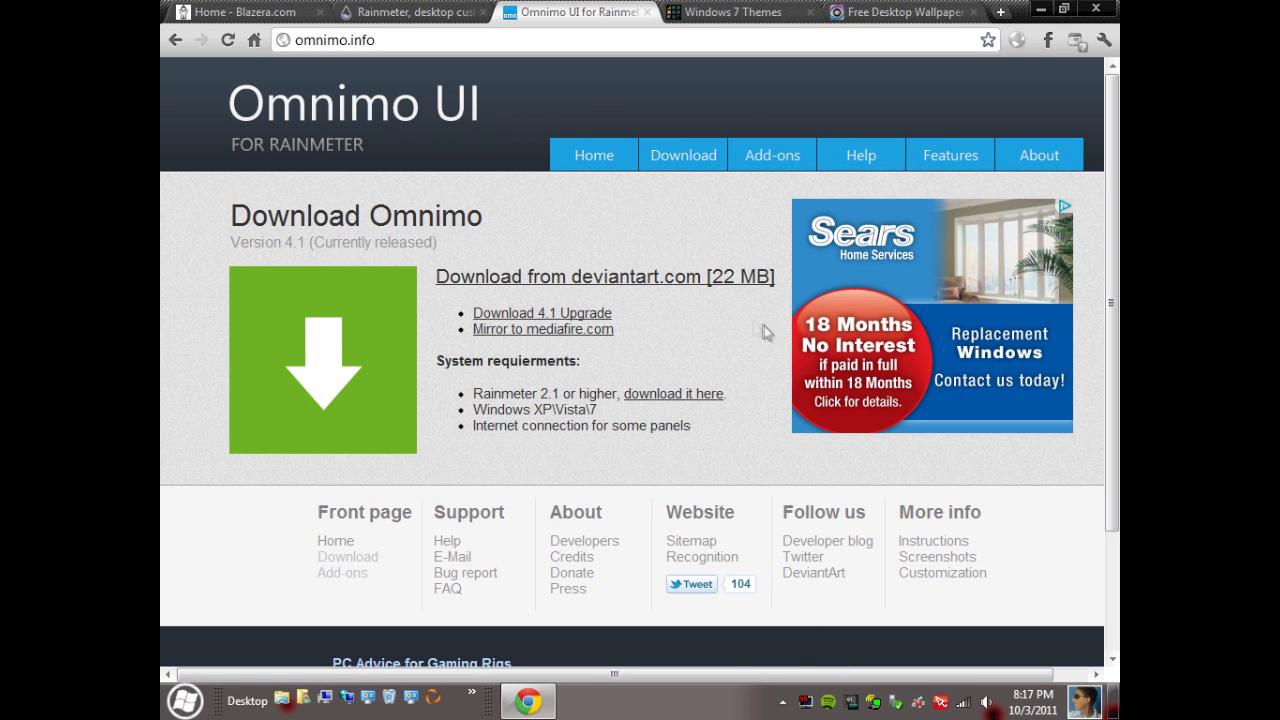
- Open the Windows 8 Transformation Pack page on windows7themes.net
click(732, 10)
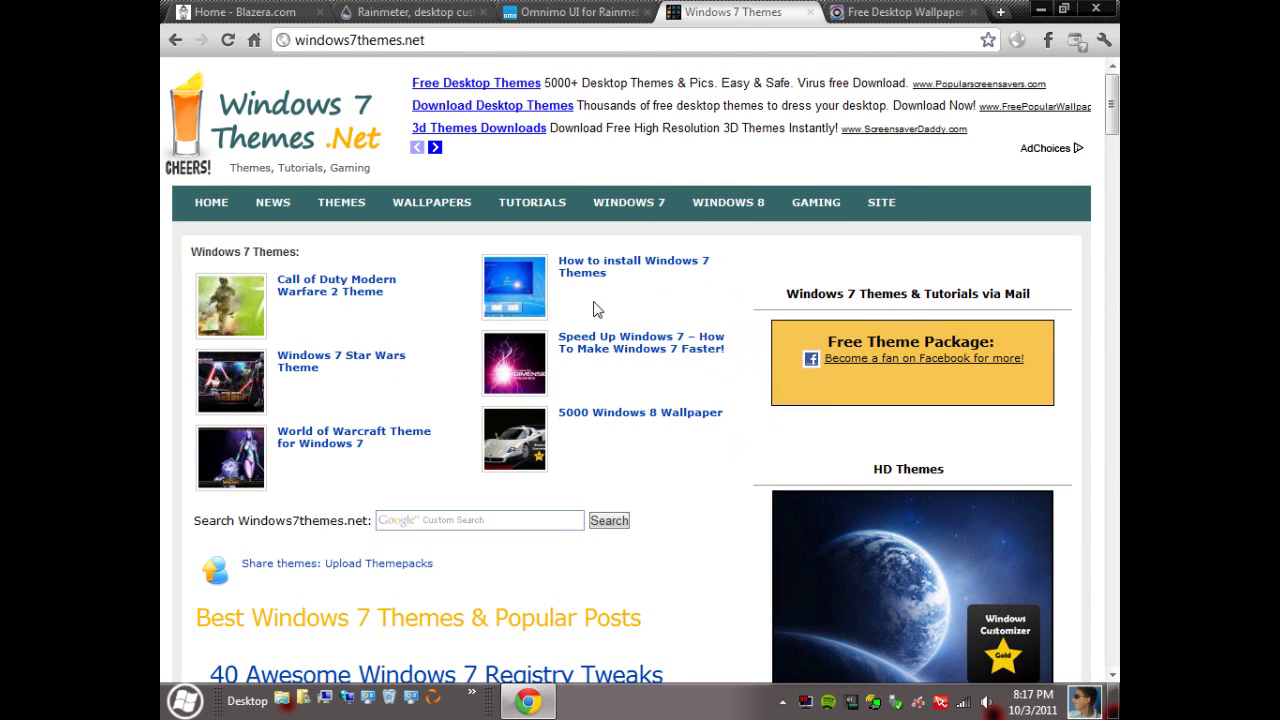
mouse_move(740, 218)
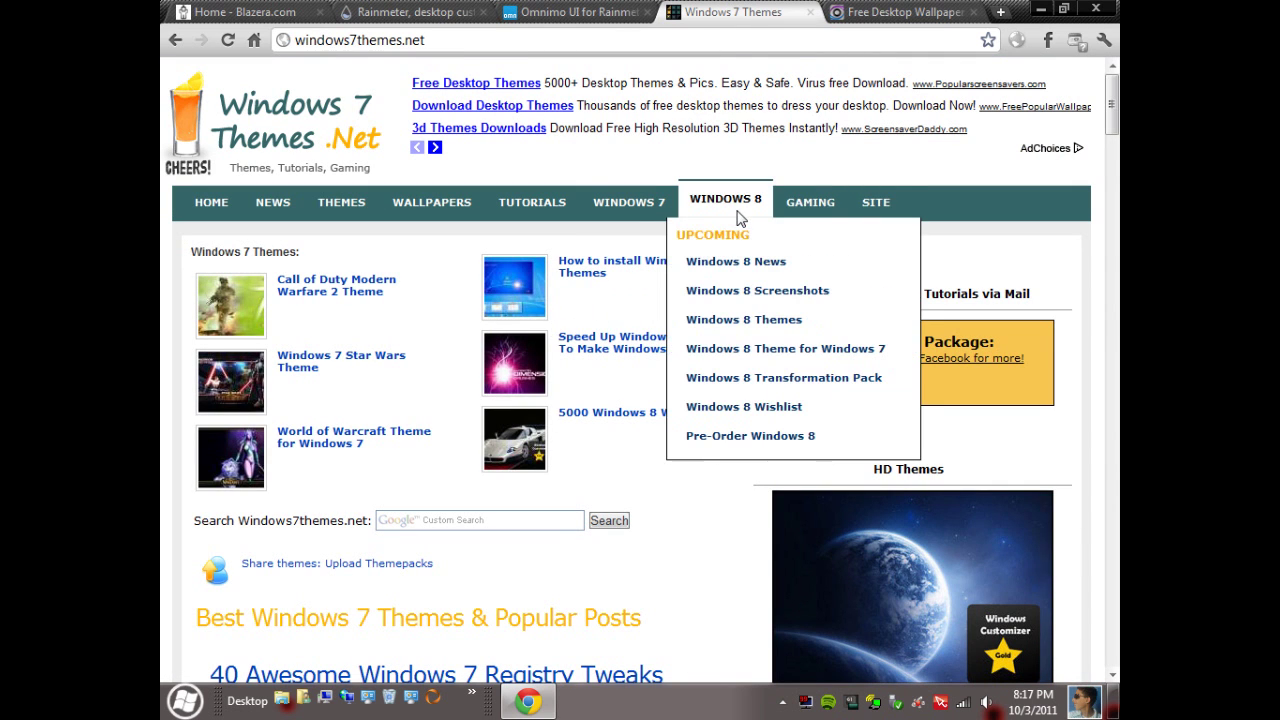
click(755, 378)
- Examine the transformation pack's screenshots, descriptions and download section, and compare its taskbar with the current desktop
scroll(604, 440, down, 10)
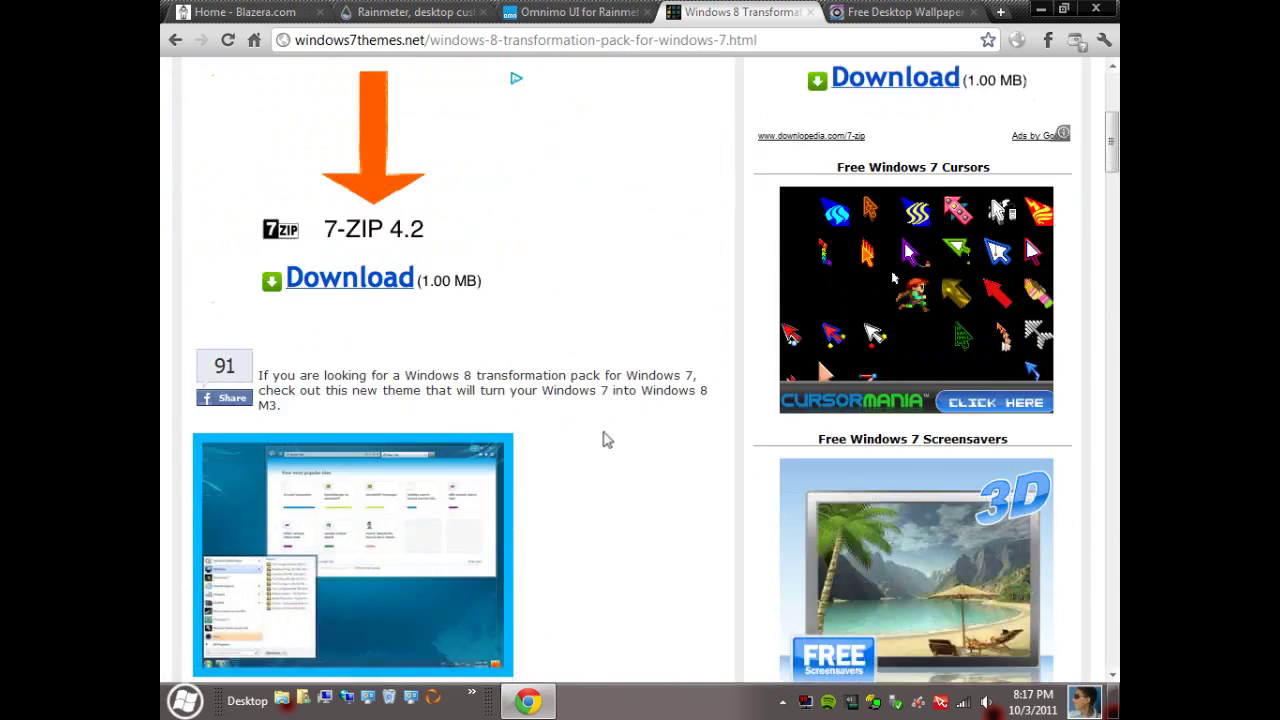
scroll(604, 440, down, 5)
scroll(590, 422, up, 2)
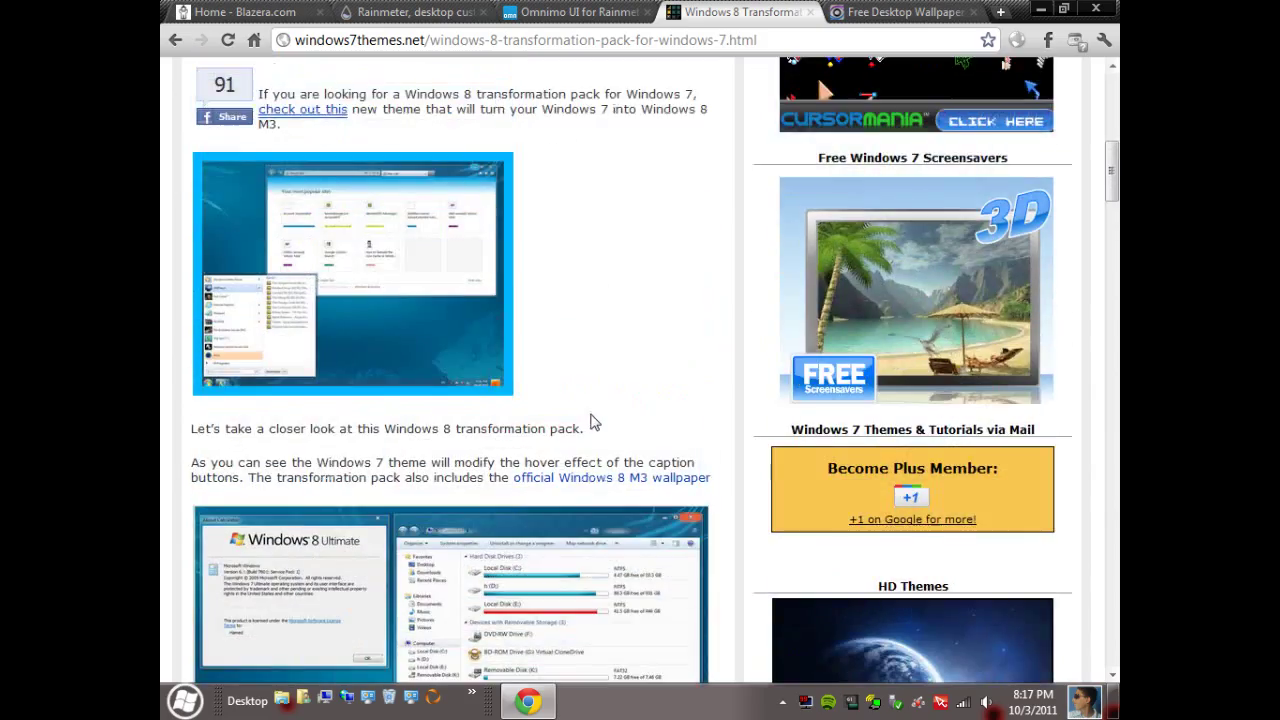
scroll(590, 422, up, 1)
scroll(592, 425, down, 1)
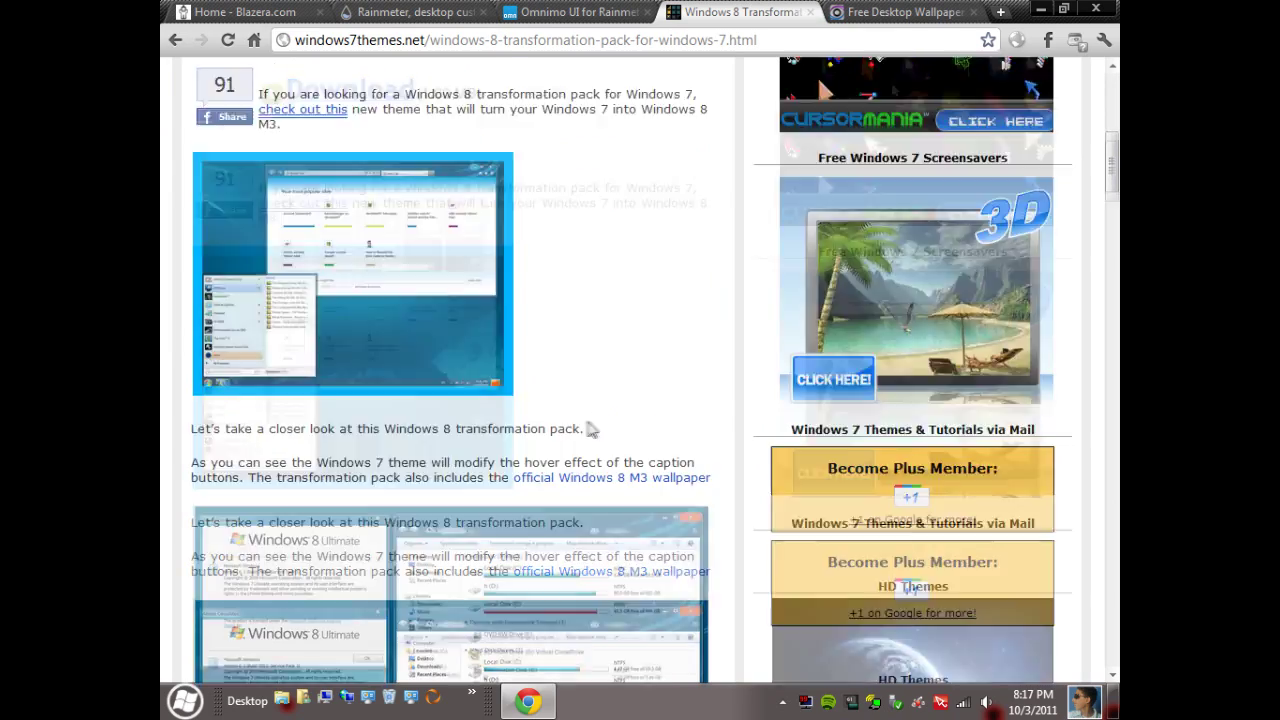
scroll(590, 428, down, 10)
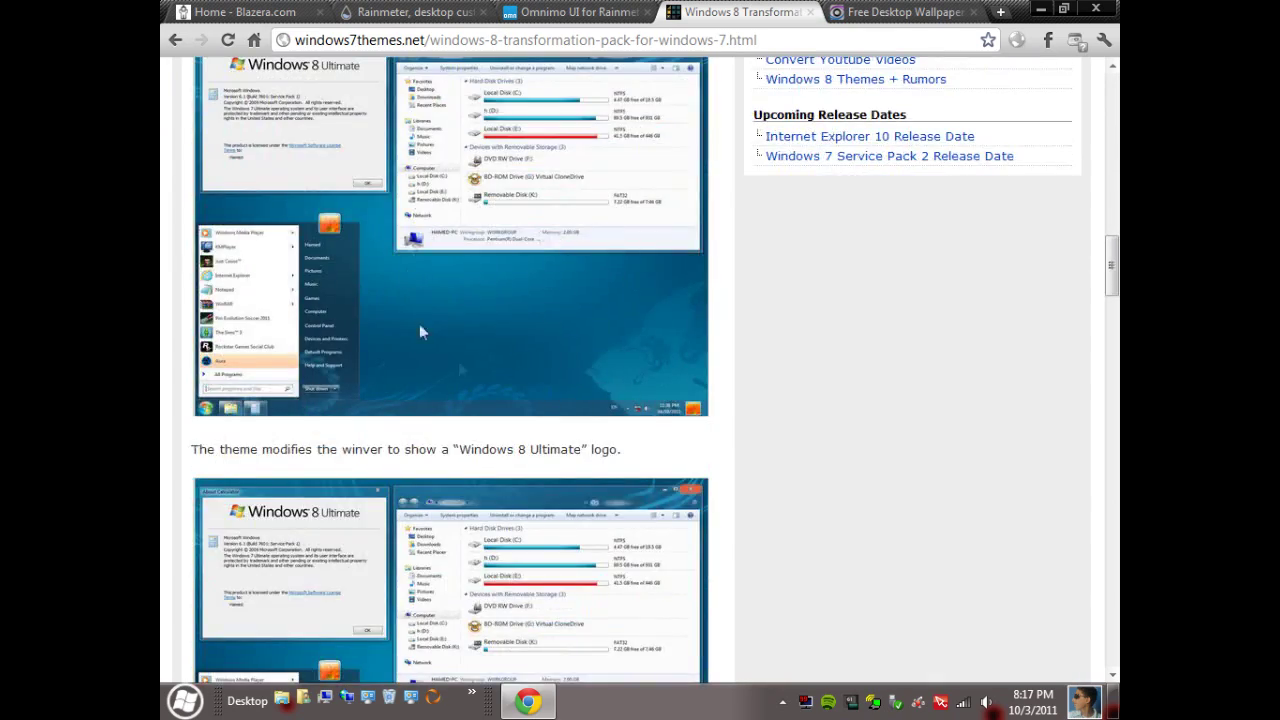
scroll(419, 332, down, 10)
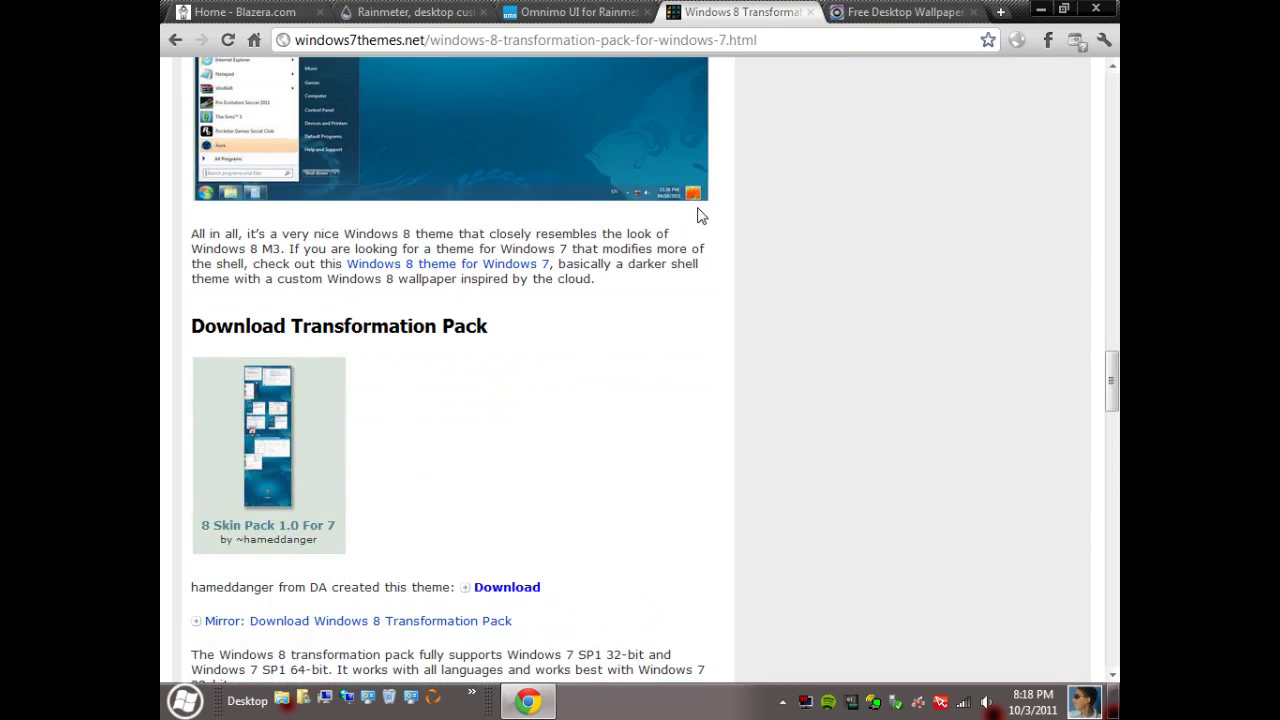
scroll(631, 400, down, 3)
scroll(628, 399, up, 12)
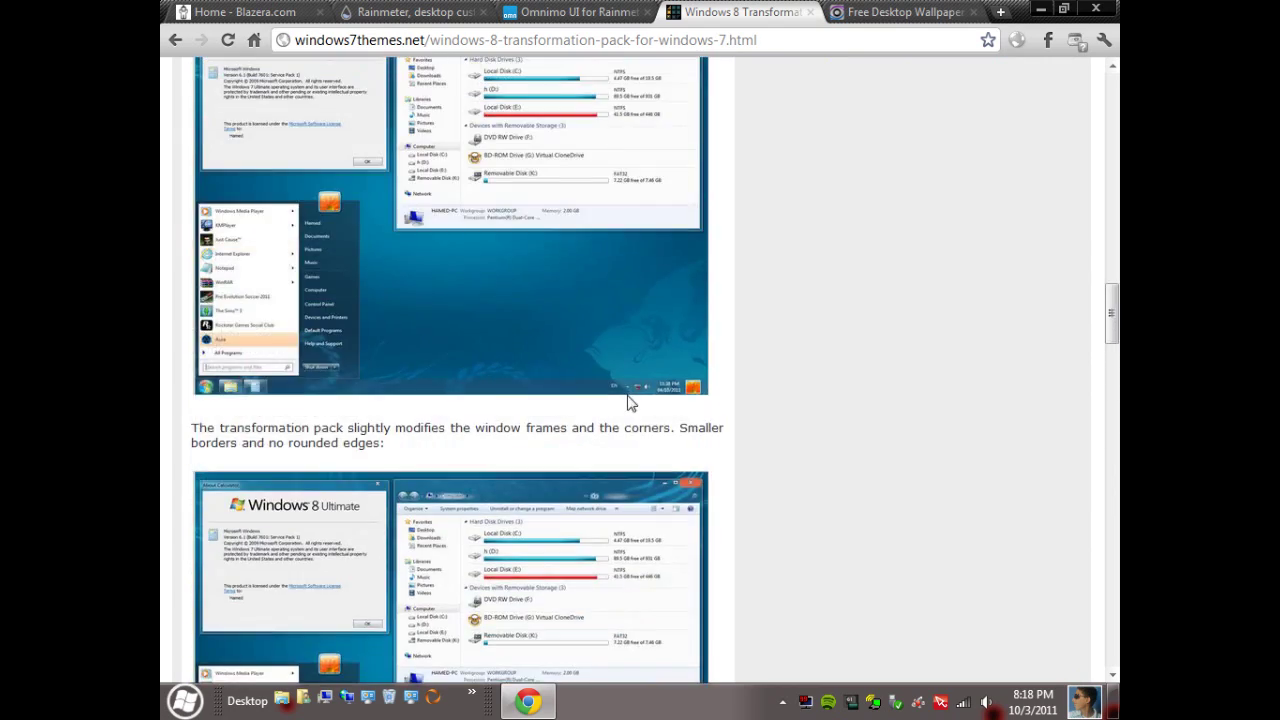
scroll(629, 399, up, 2)
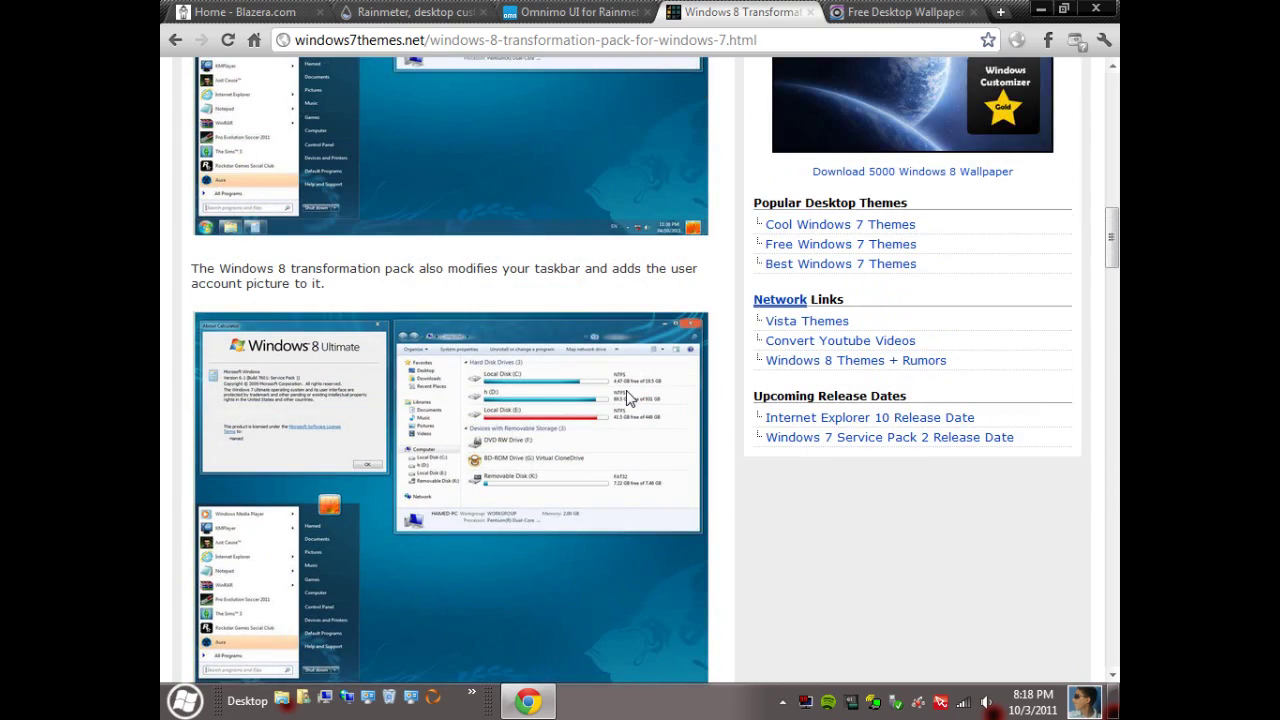
scroll(628, 398, up, 1)
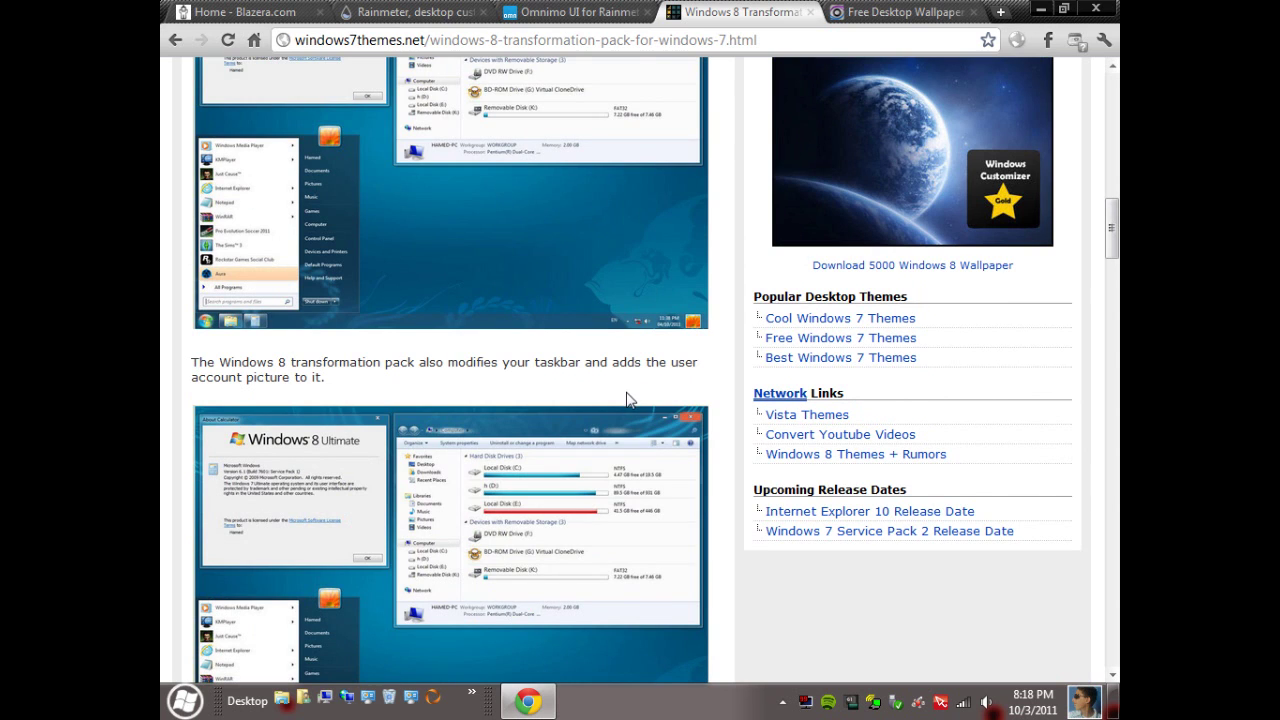
scroll(629, 400, up, 1)
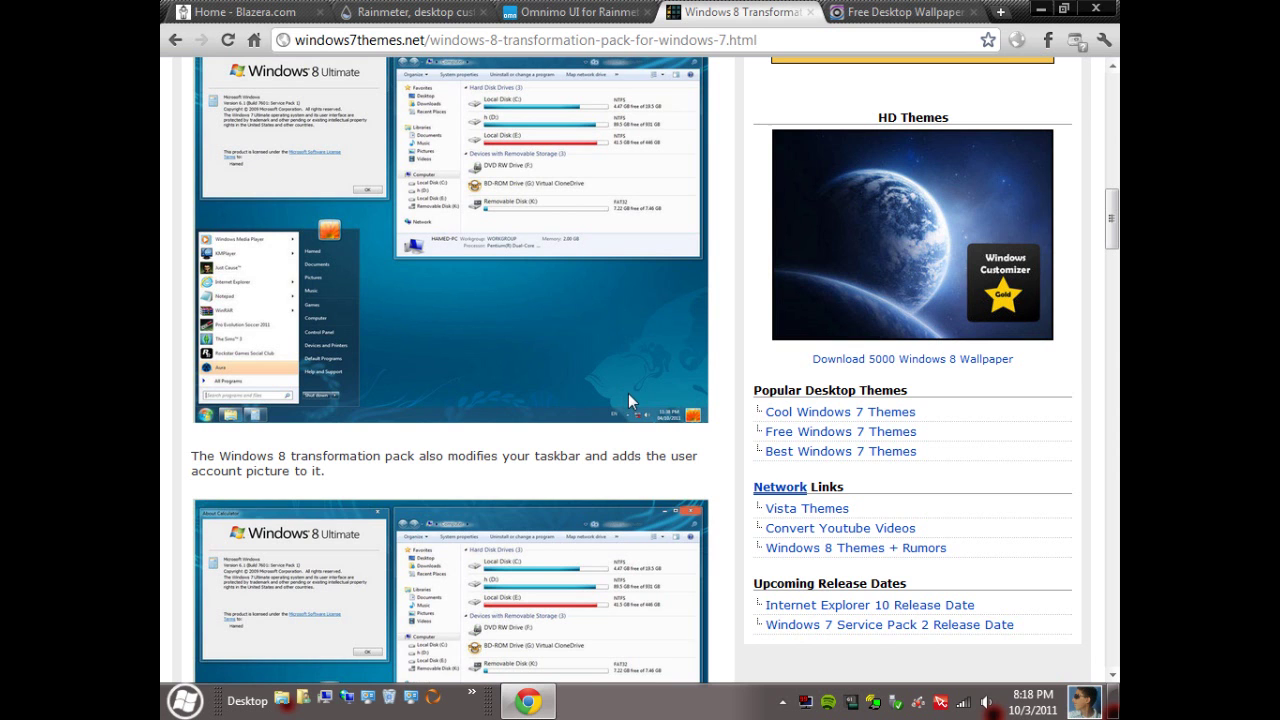
click(1037, 9)
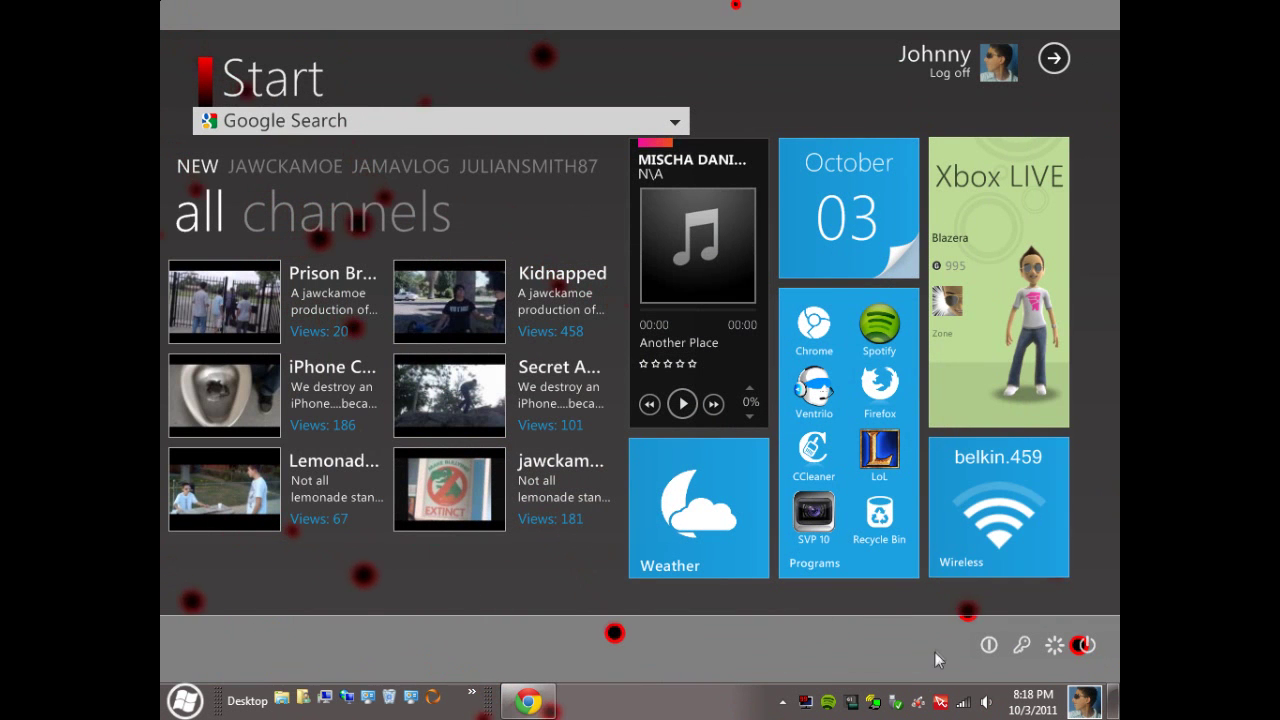
click(528, 700)
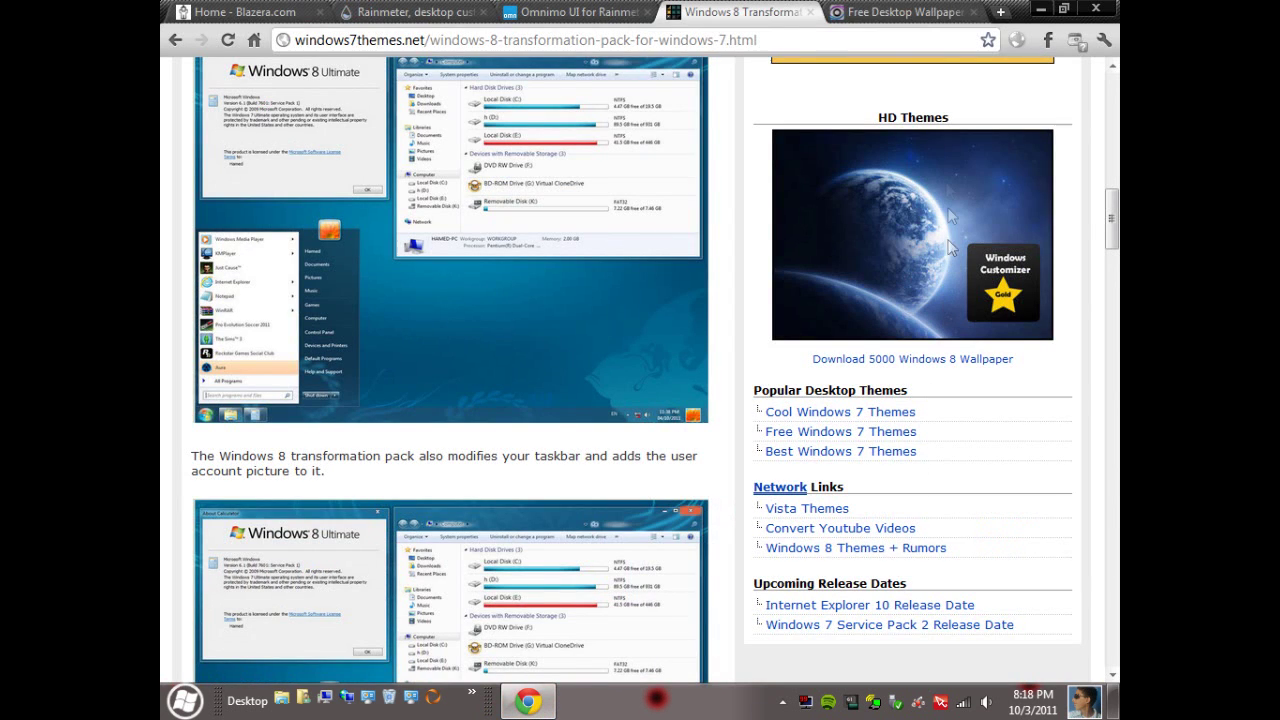
- Open the Okozo Desktop download page and check the computer's system type in the system properties
click(862, 14)
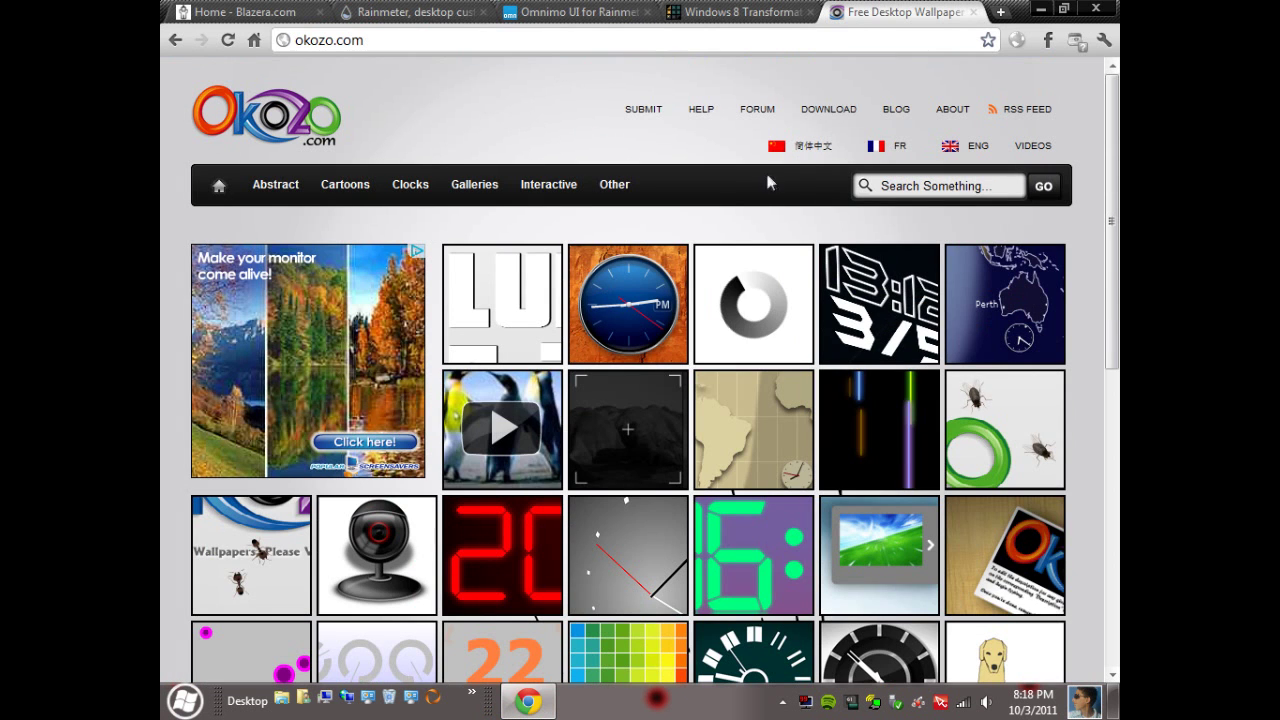
click(826, 112)
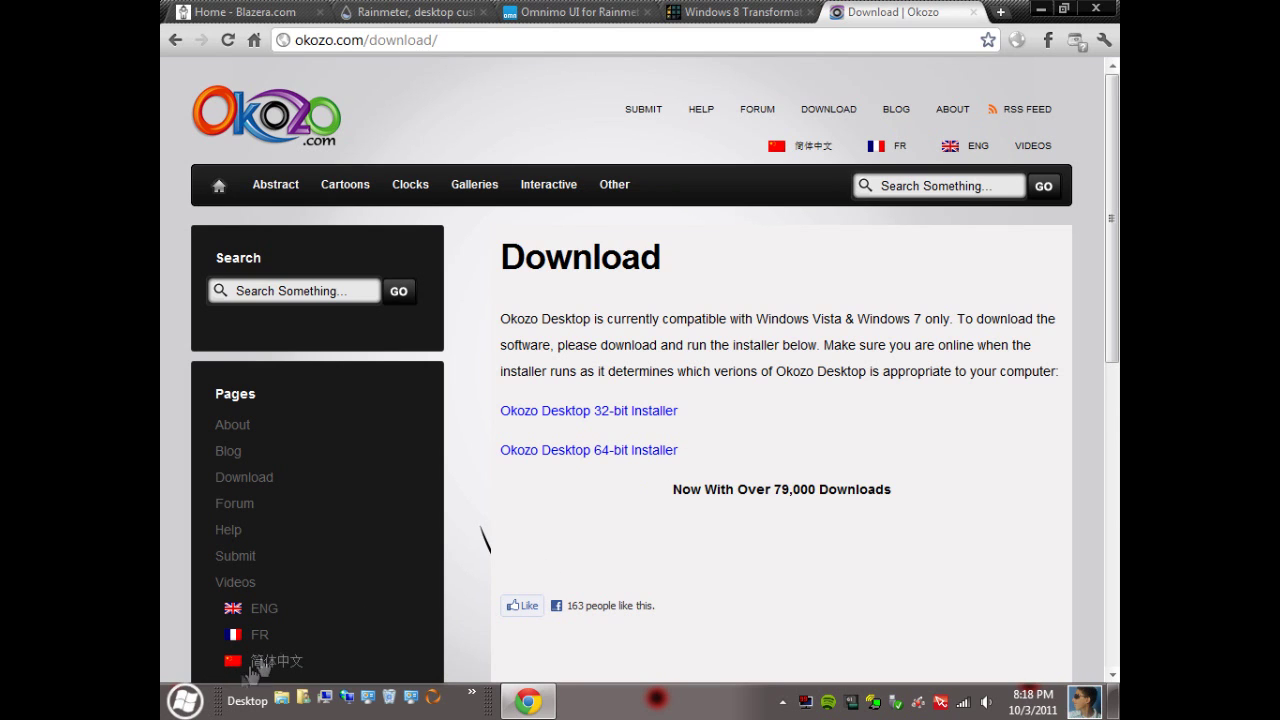
click(186, 701)
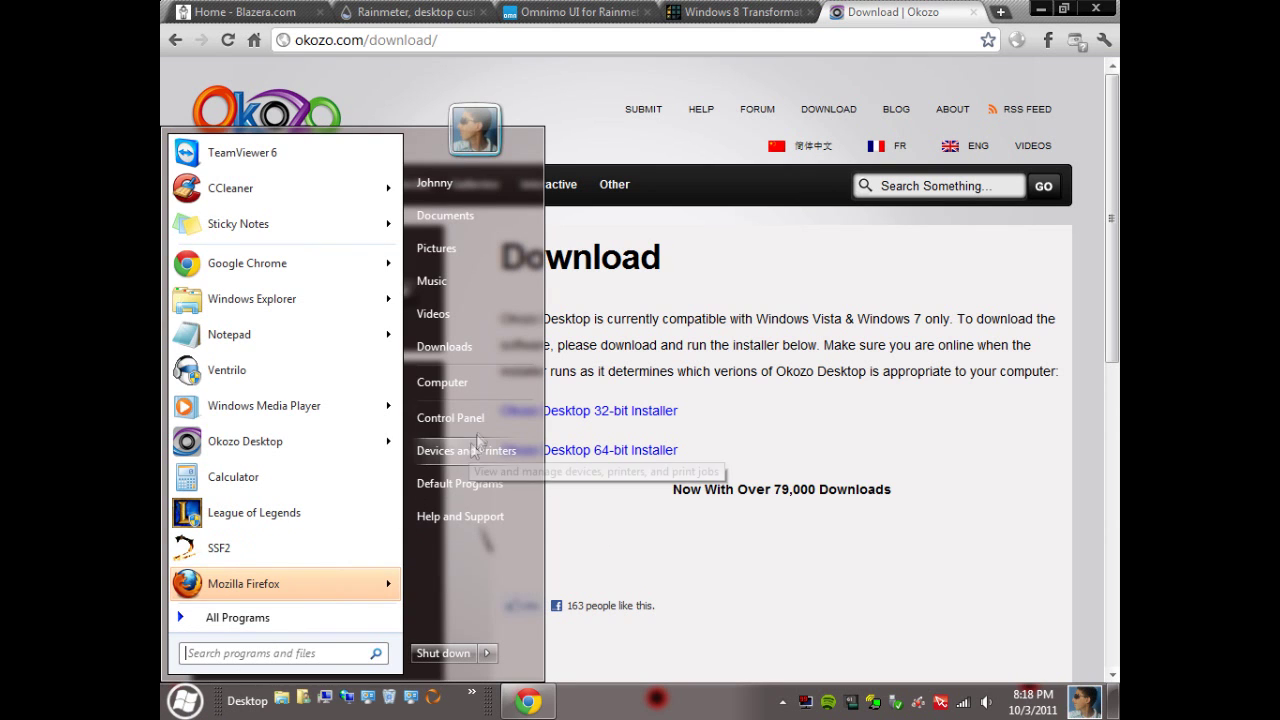
right_click(476, 390)
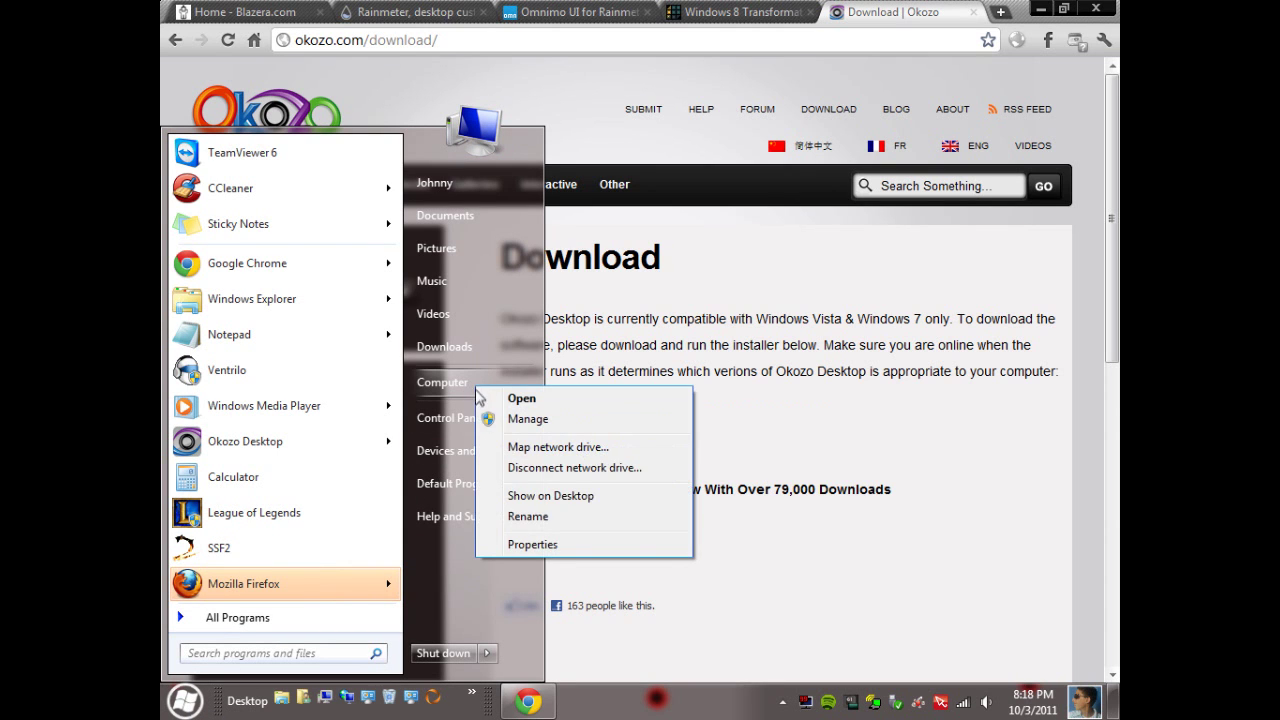
click(568, 549)
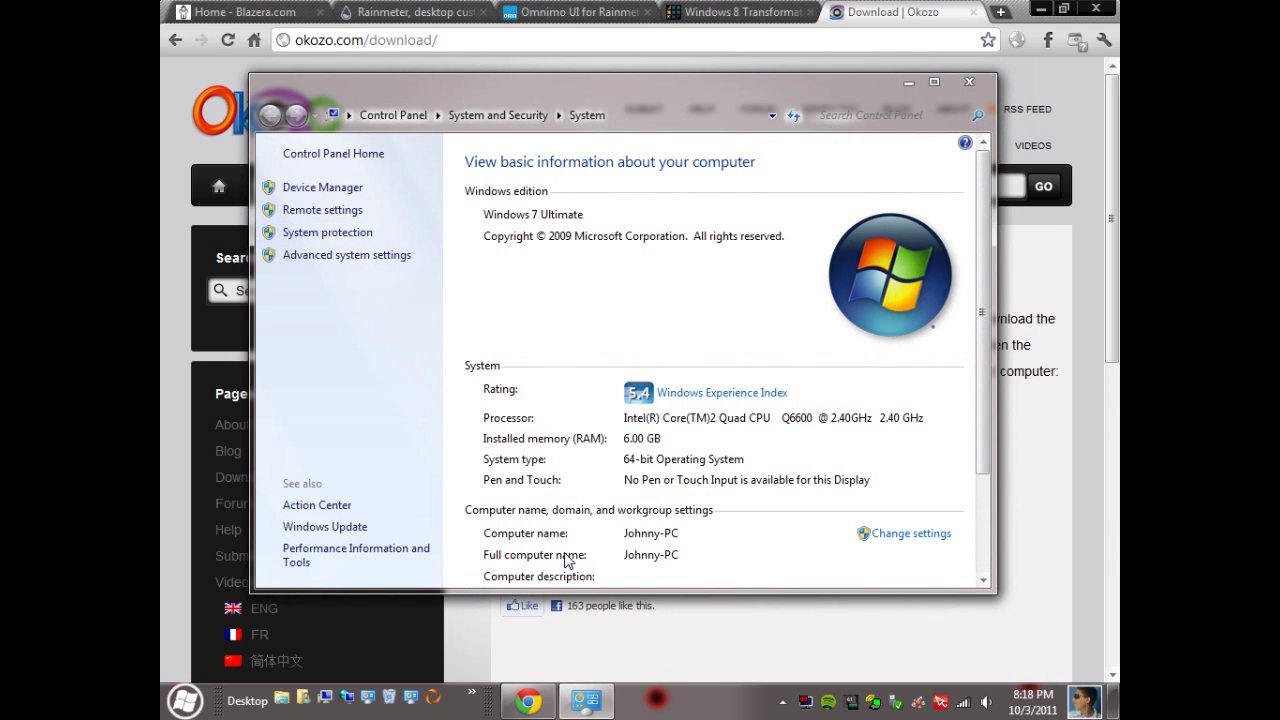
click(969, 82)
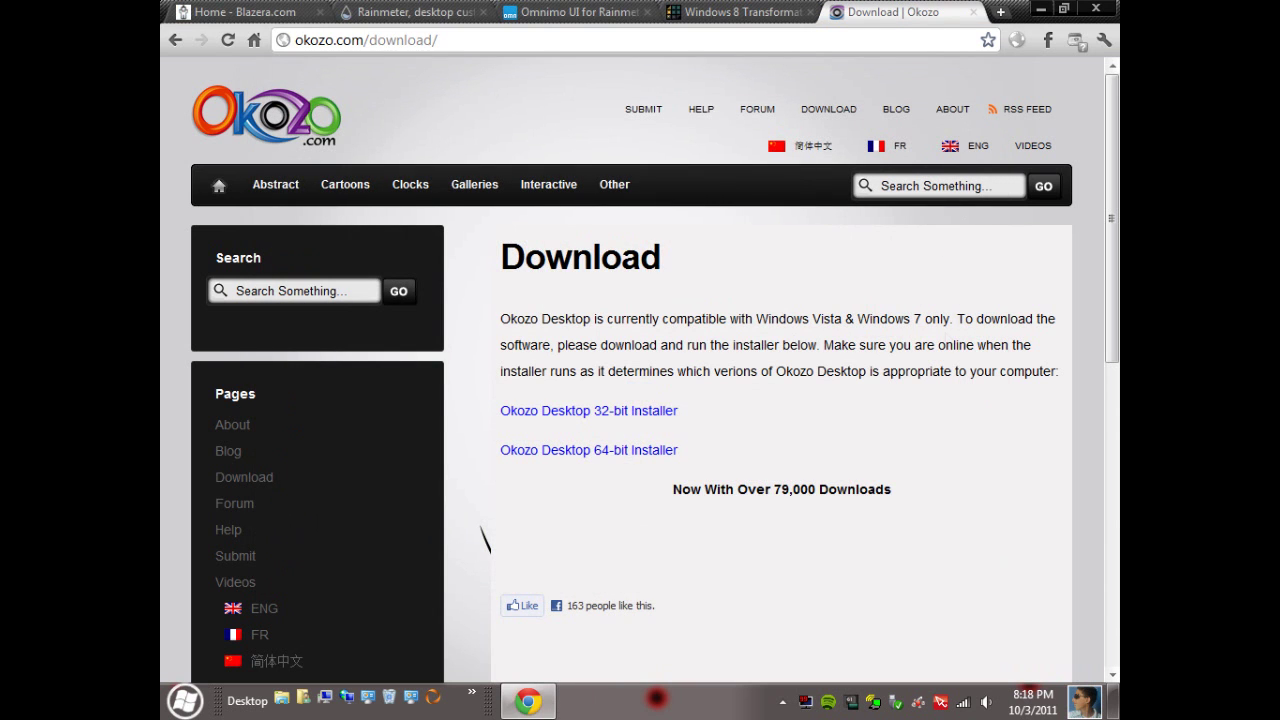
- Open the Joystick Car wallpaper from Okozo's Interactive category, try its joystick, and glance at the live desktop background
click(544, 199)
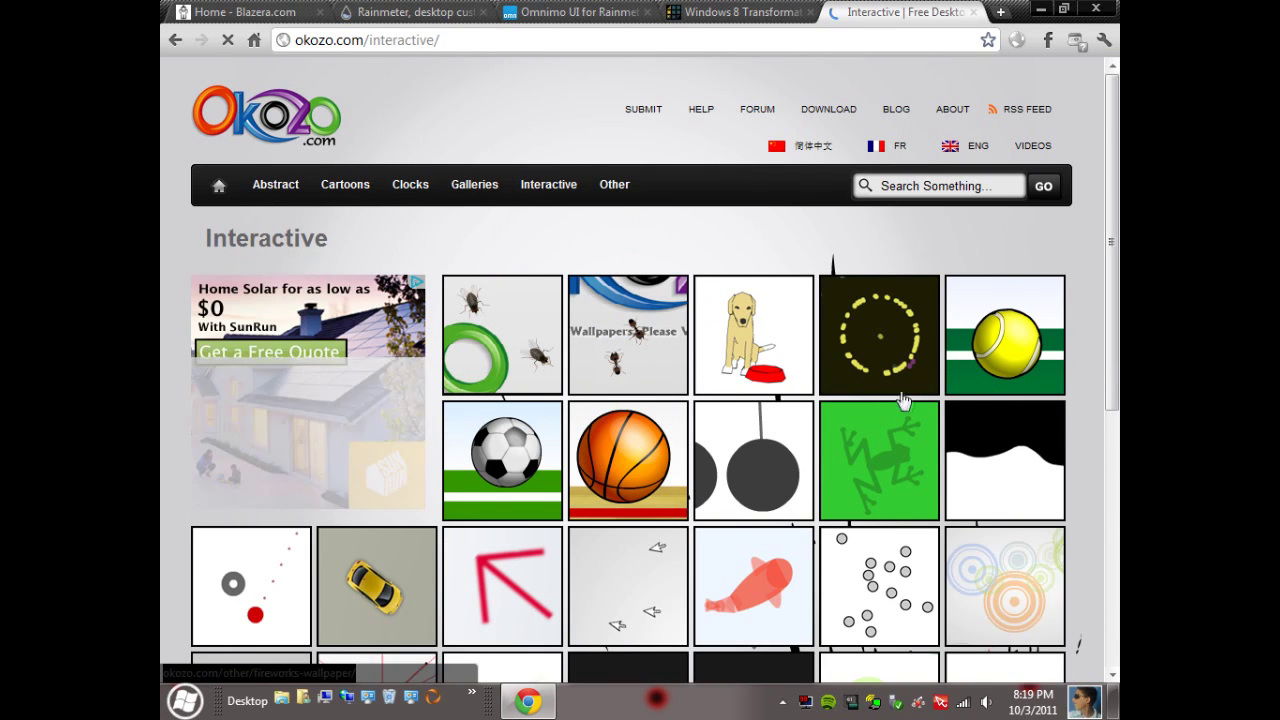
scroll(917, 403, down, 2)
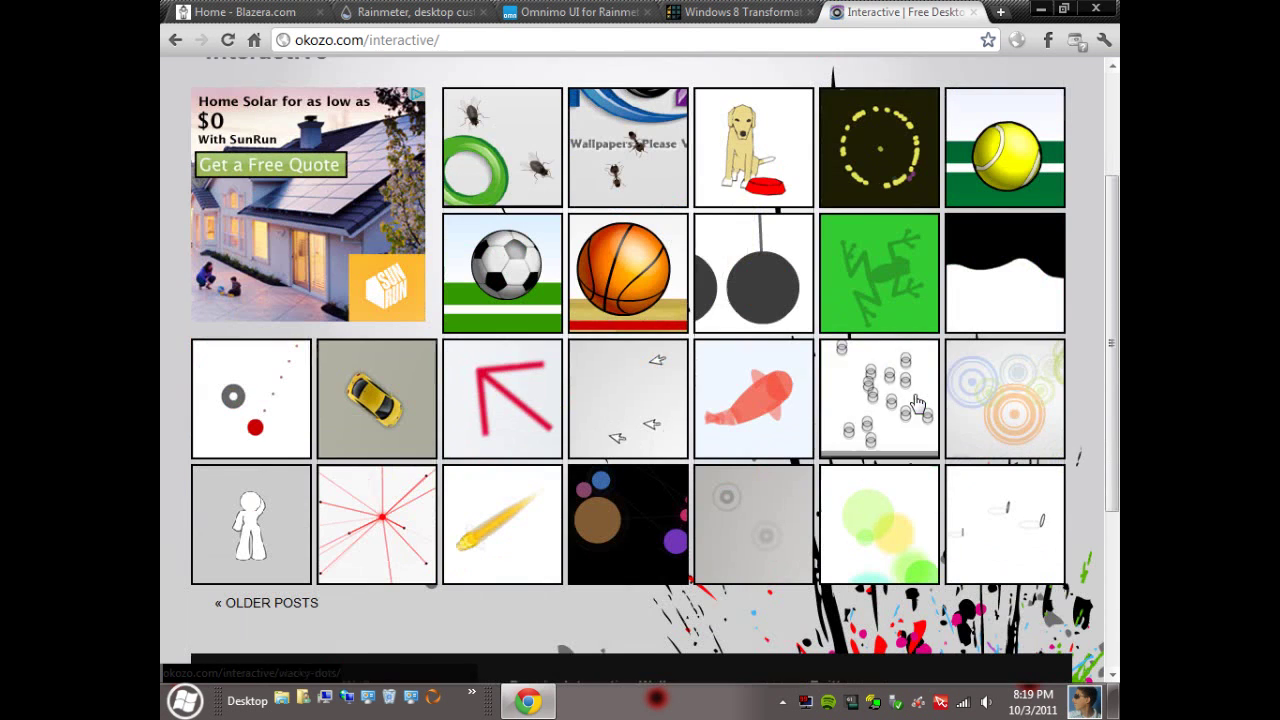
click(366, 403)
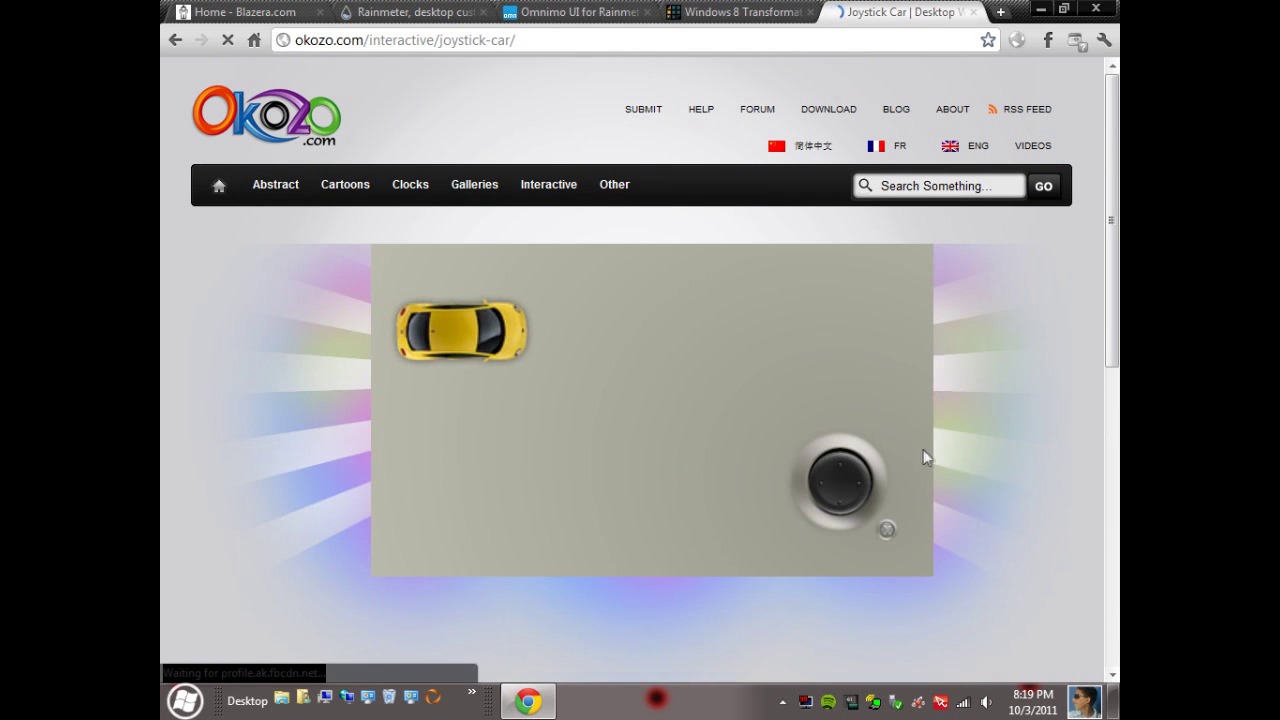
mouse_move(843, 491)
mouse_down()
mouse_move(871, 511)
mouse_move(857, 486)
mouse_move(757, 509)
mouse_move(886, 446)
mouse_move(825, 538)
mouse_move(731, 449)
mouse_move(857, 506)
mouse_move(838, 508)
mouse_up()
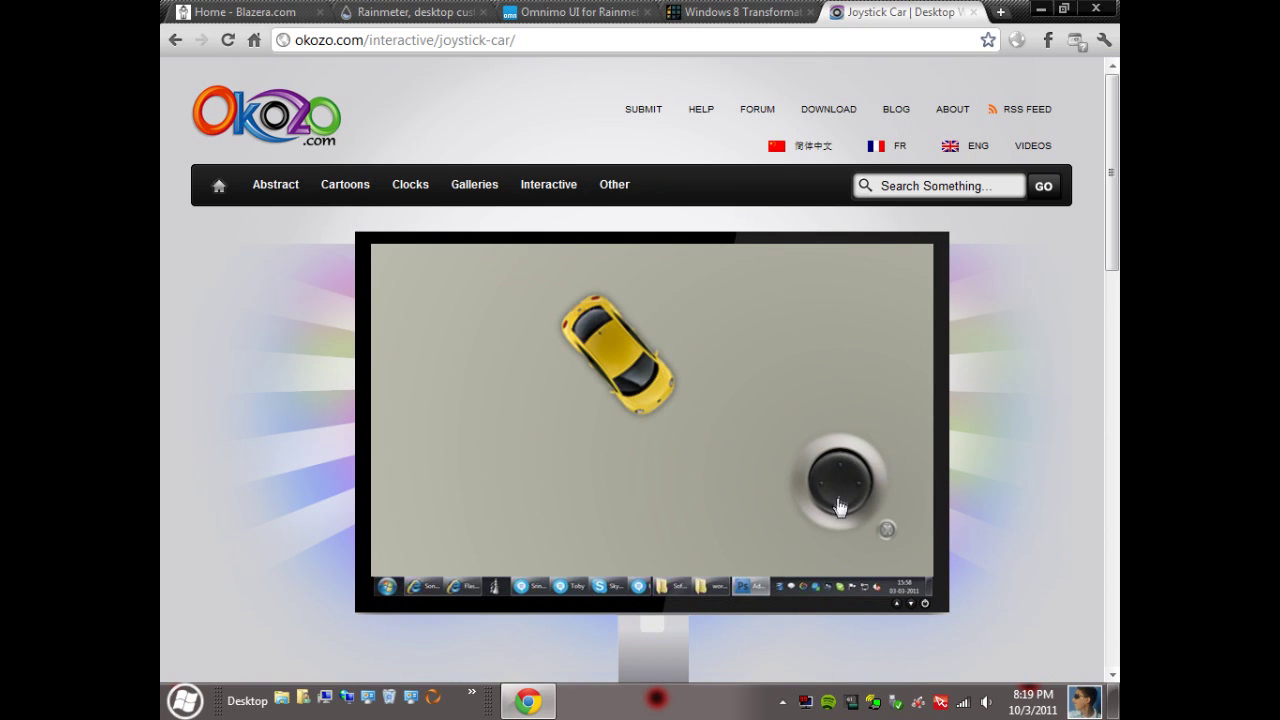
click(1041, 8)
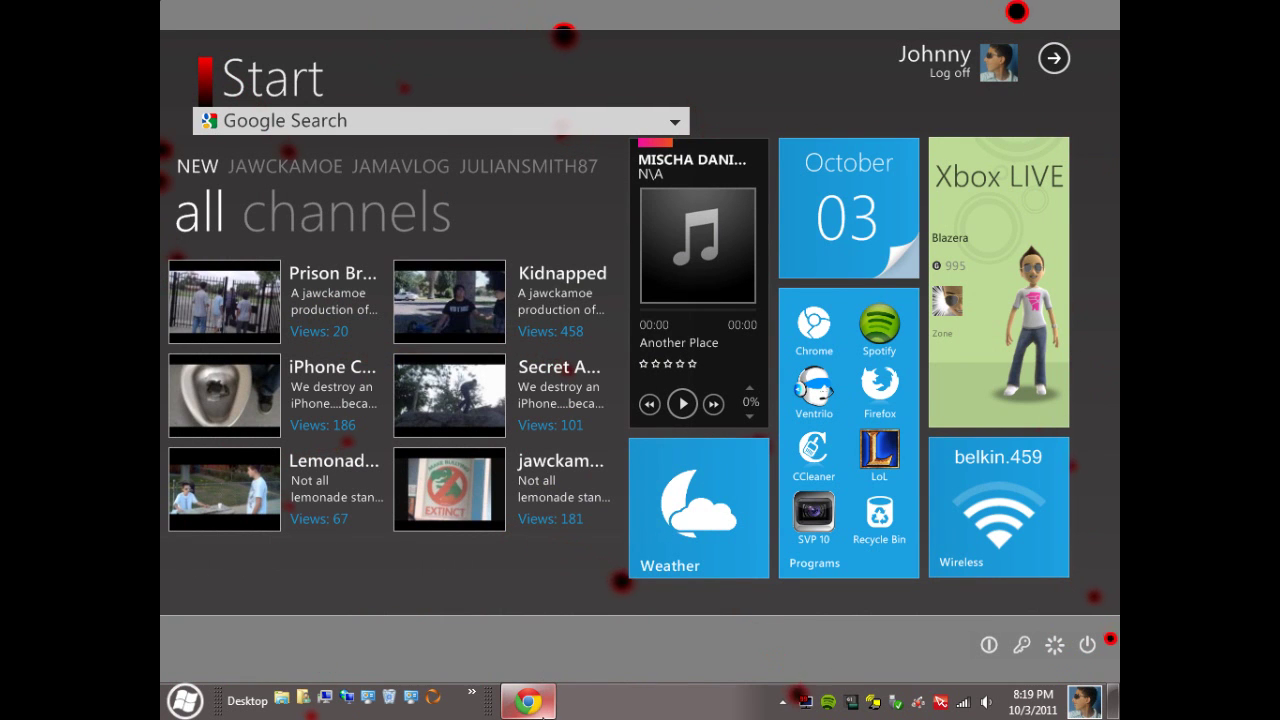
click(535, 705)
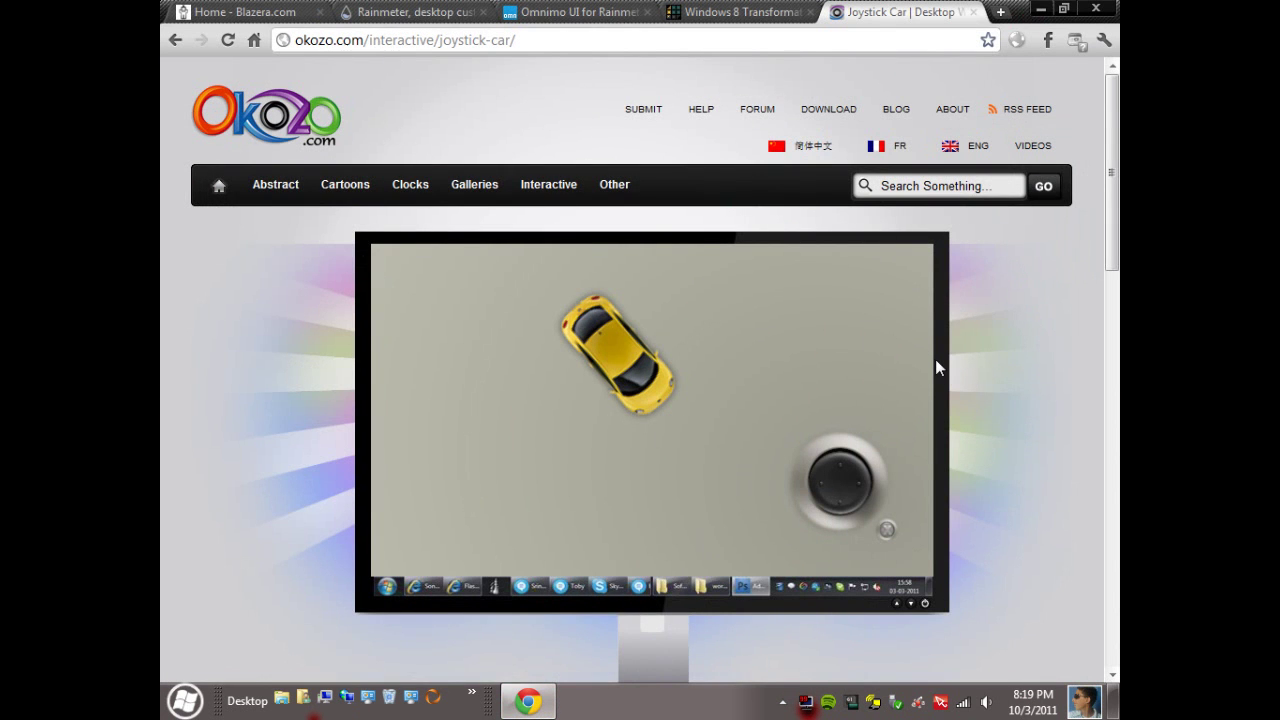